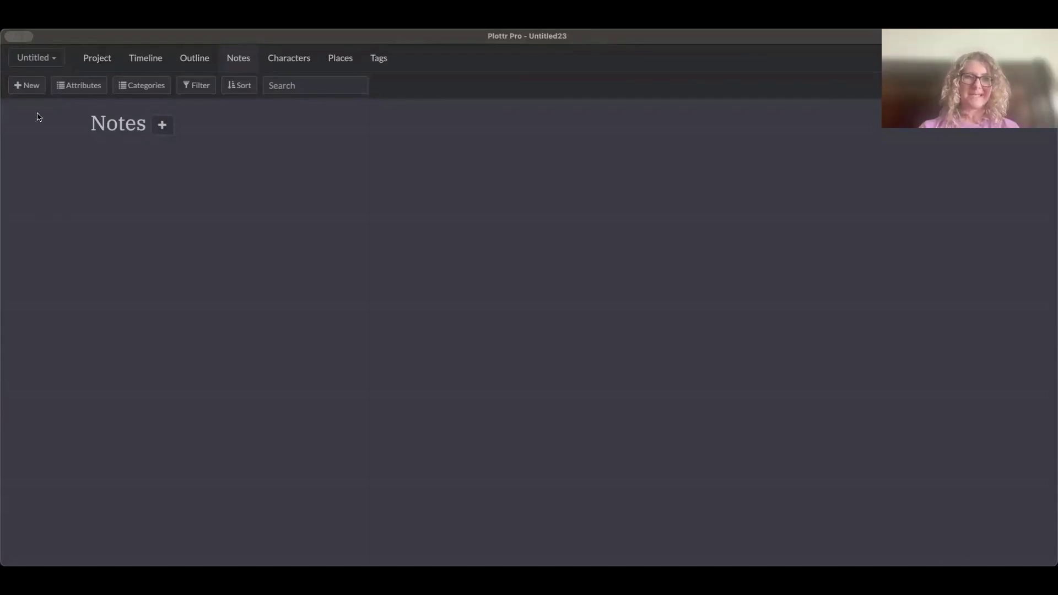
Create a new uncategorized note and name it 'New Note'
click(162, 125)
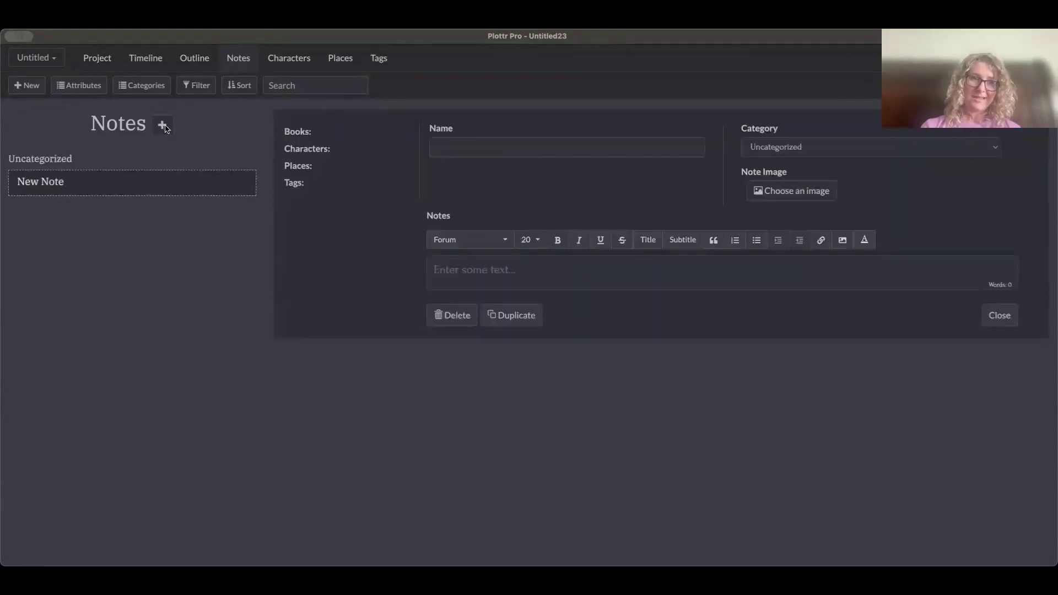
click(478, 145)
text(New Note)
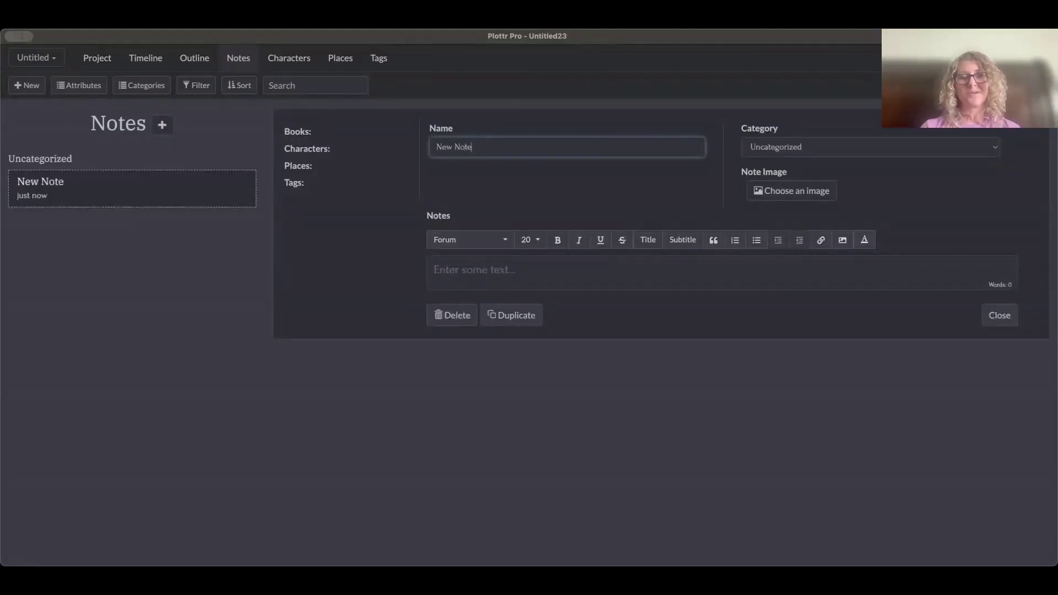
click(534, 182)
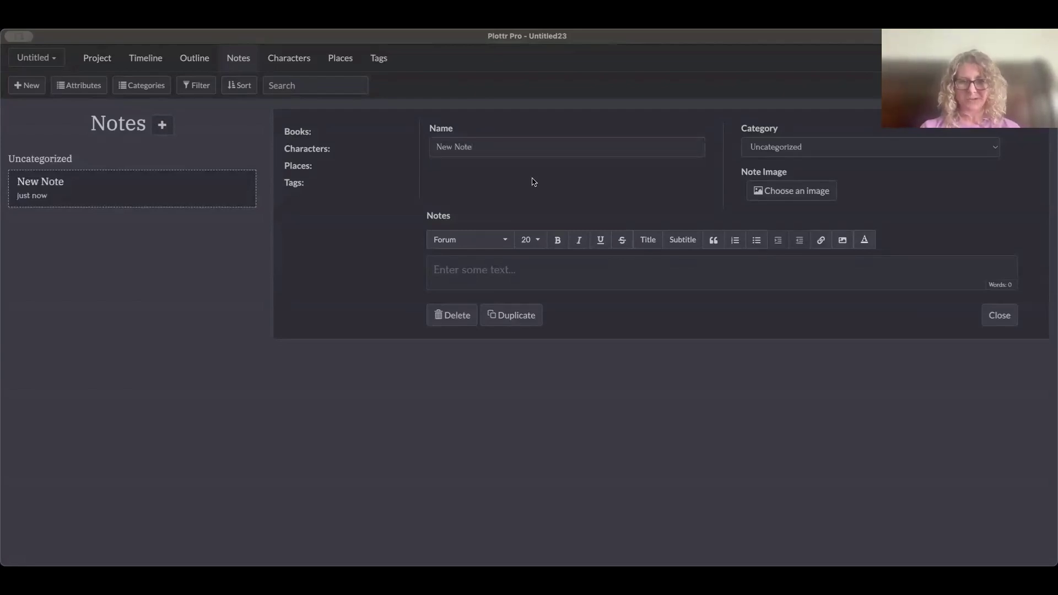
Add a custom note attribute named 'Source' and make it a paragraph type
click(74, 87)
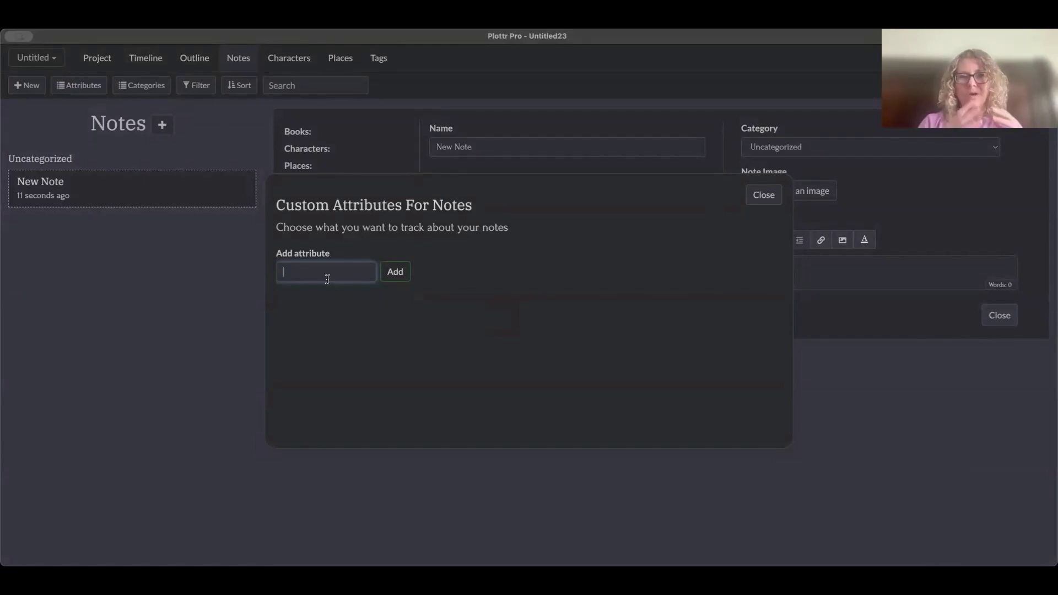
text(Sourc)
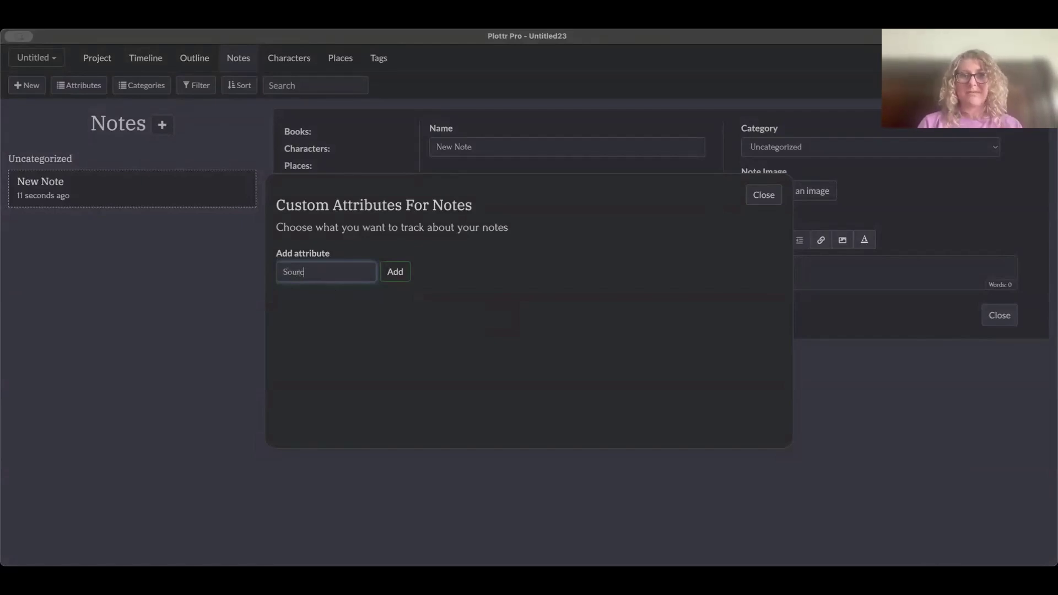
text(e)
key(Return)
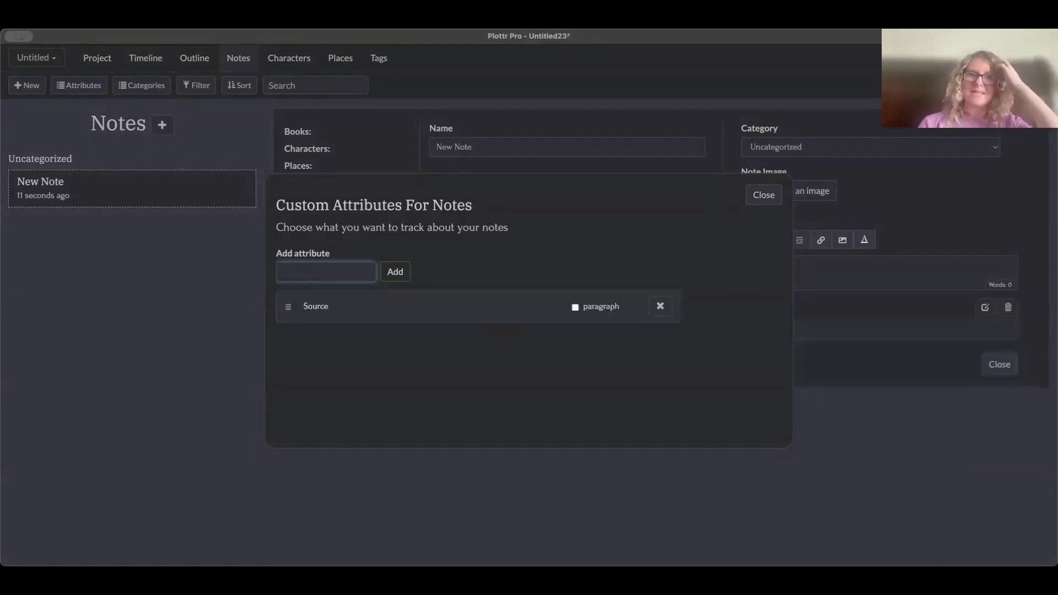
click(575, 307)
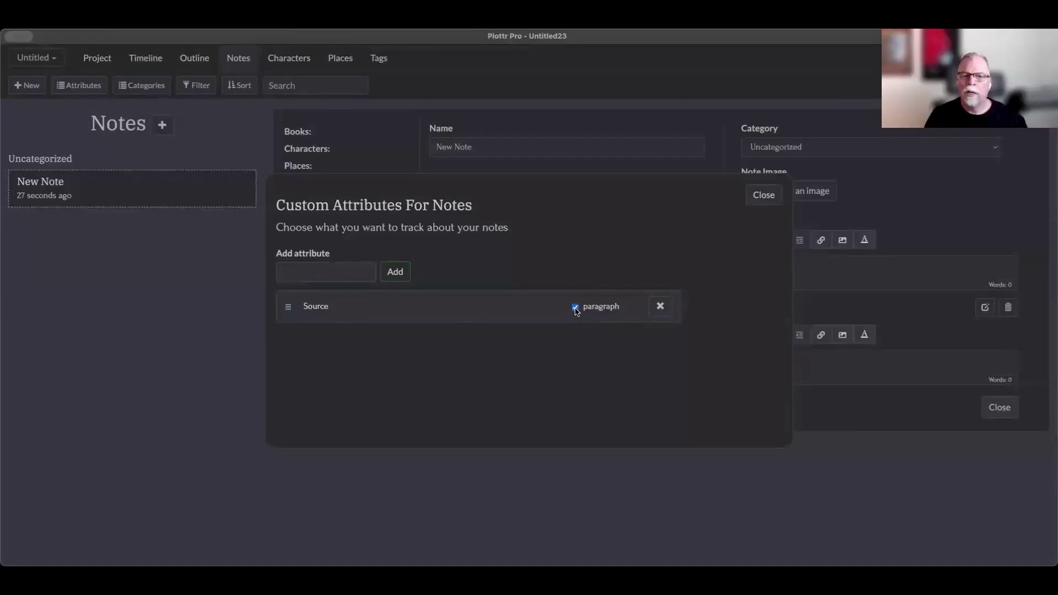
Fill the note's Source field with 'NYT', leaving the link prompt without an address
click(763, 195)
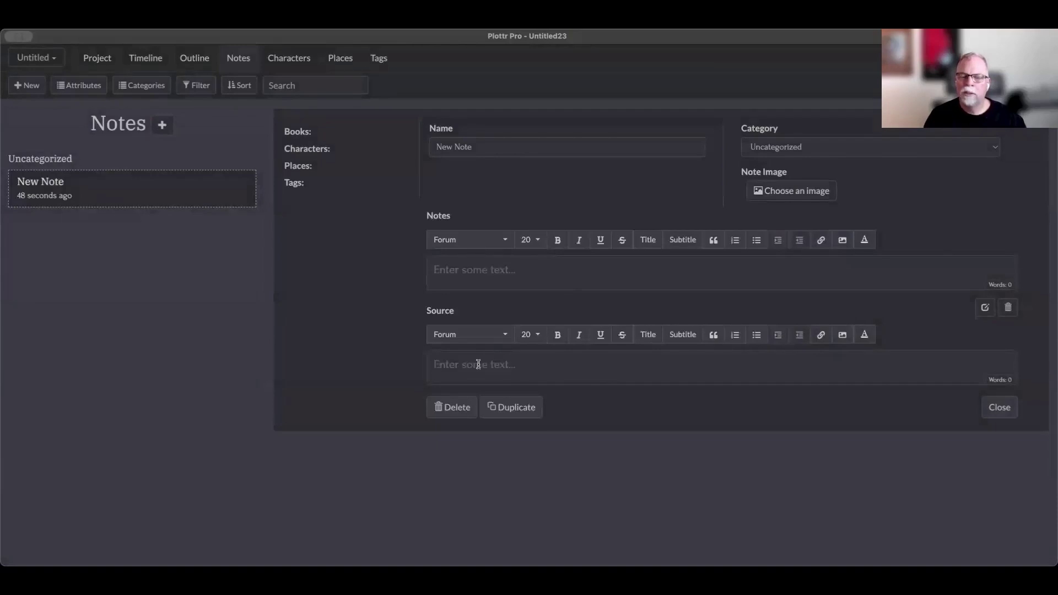
text(NYT)
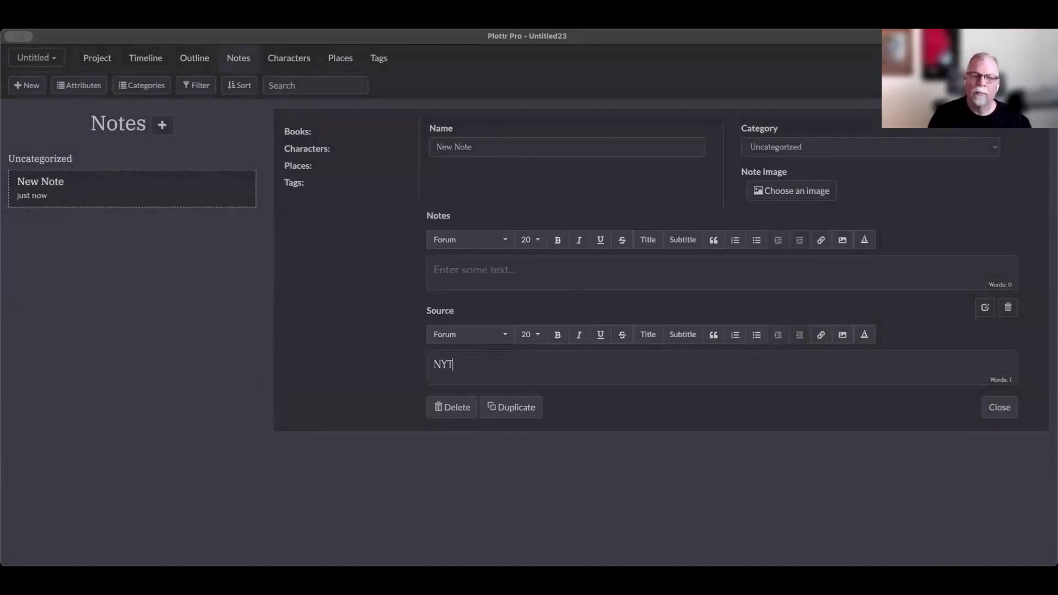
drag(469, 364, 428, 364)
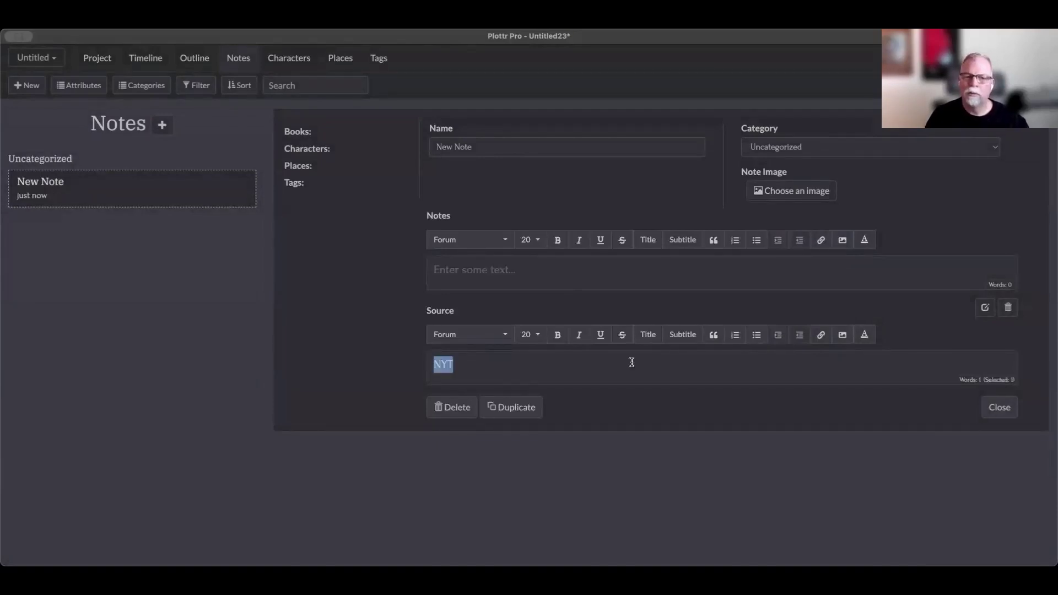
click(820, 335)
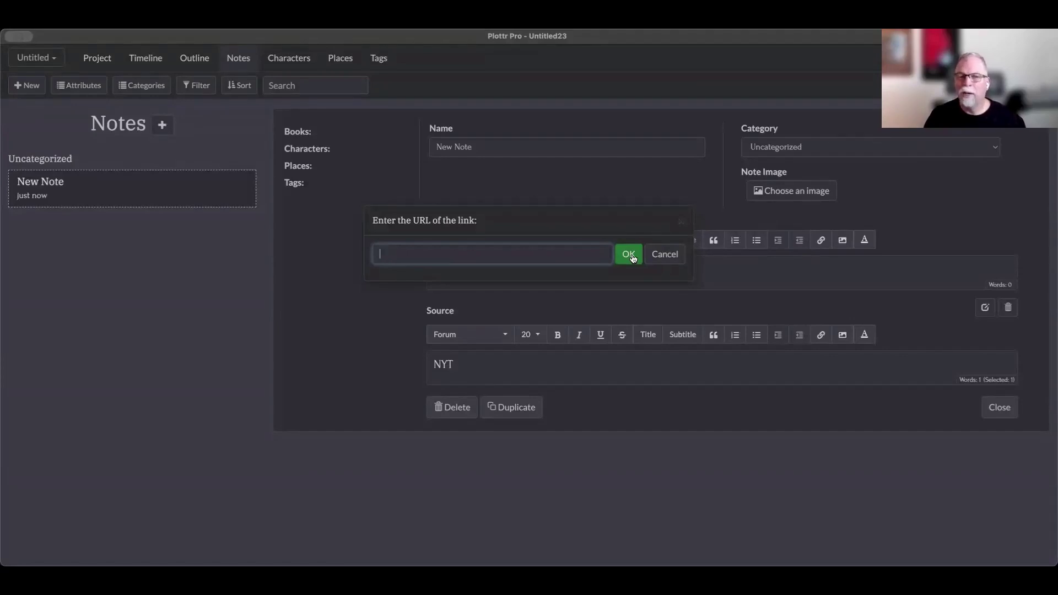
click(628, 255)
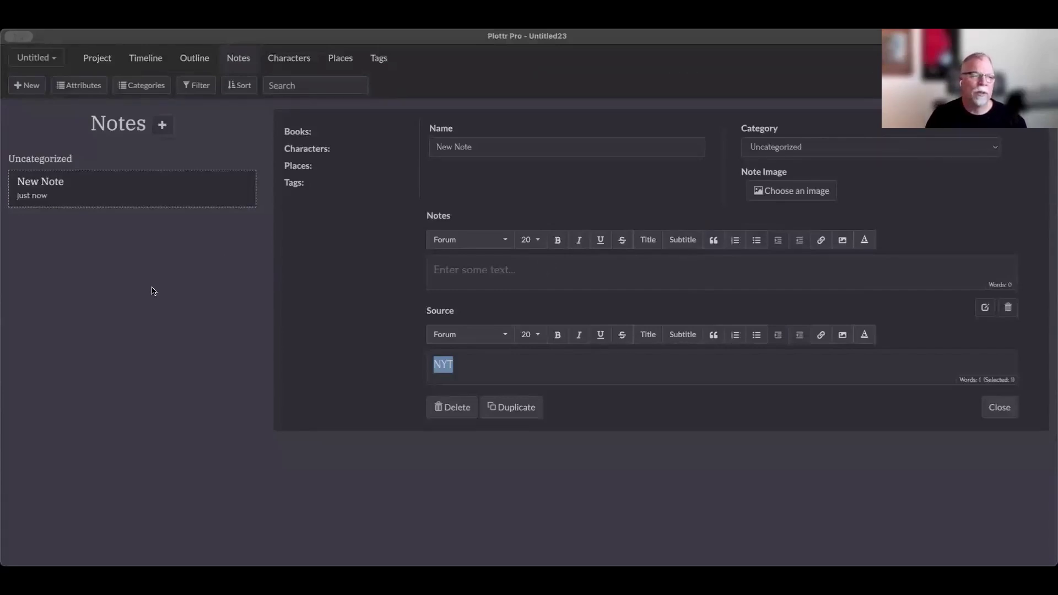
Add note categories Family Tree, Pre-Writing and Magic Systems
click(149, 88)
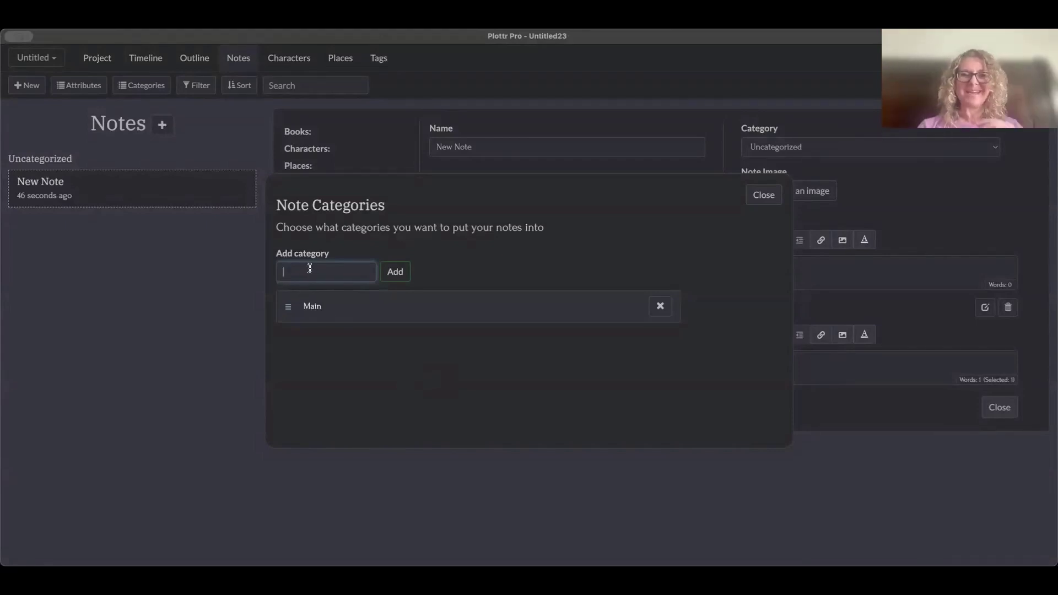
click(332, 306)
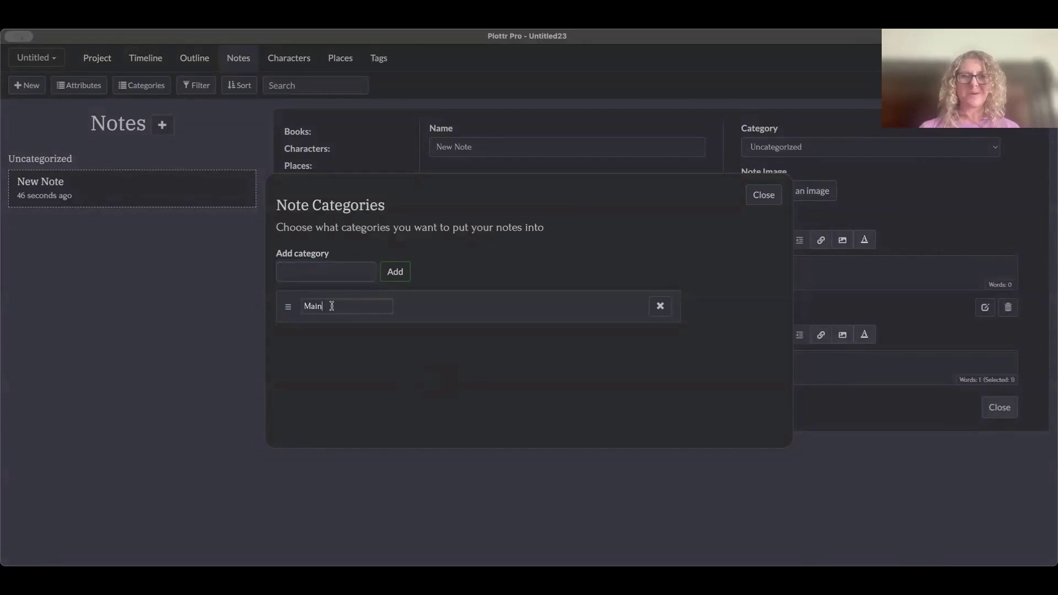
click(326, 272)
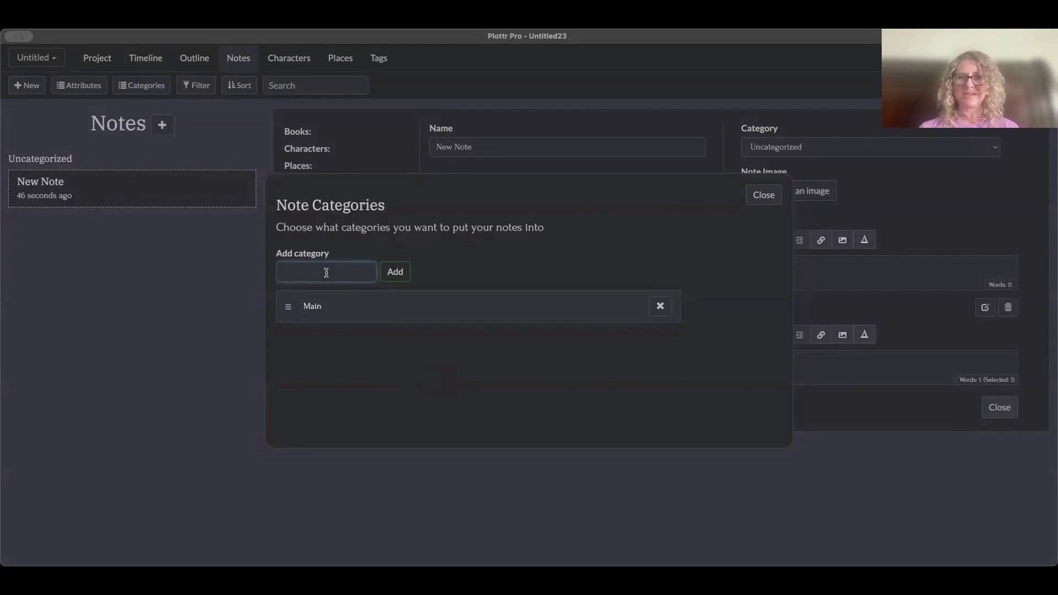
text(Family T)
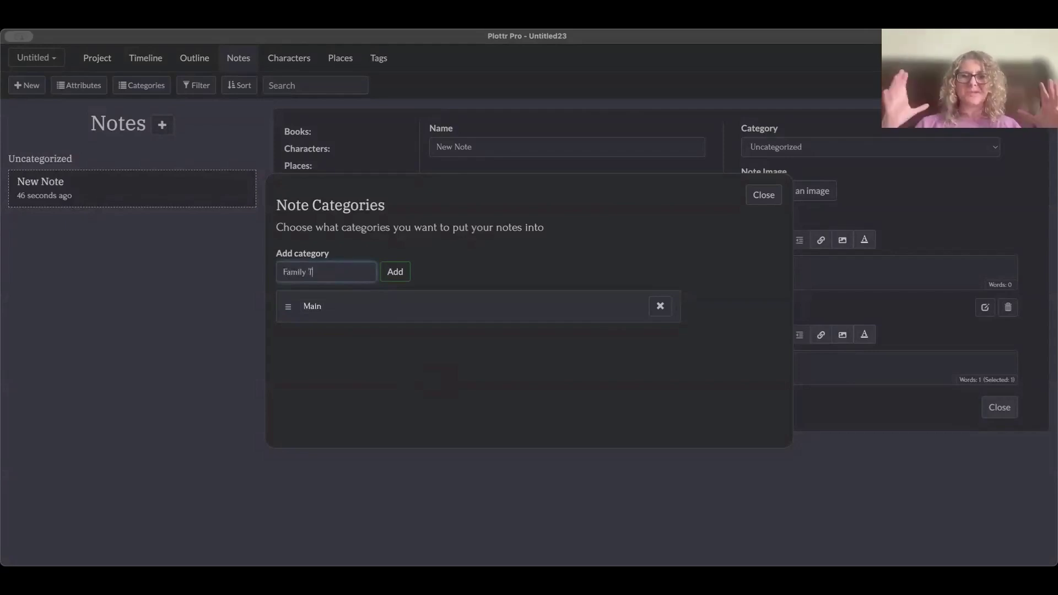
text(ree)
click(392, 271)
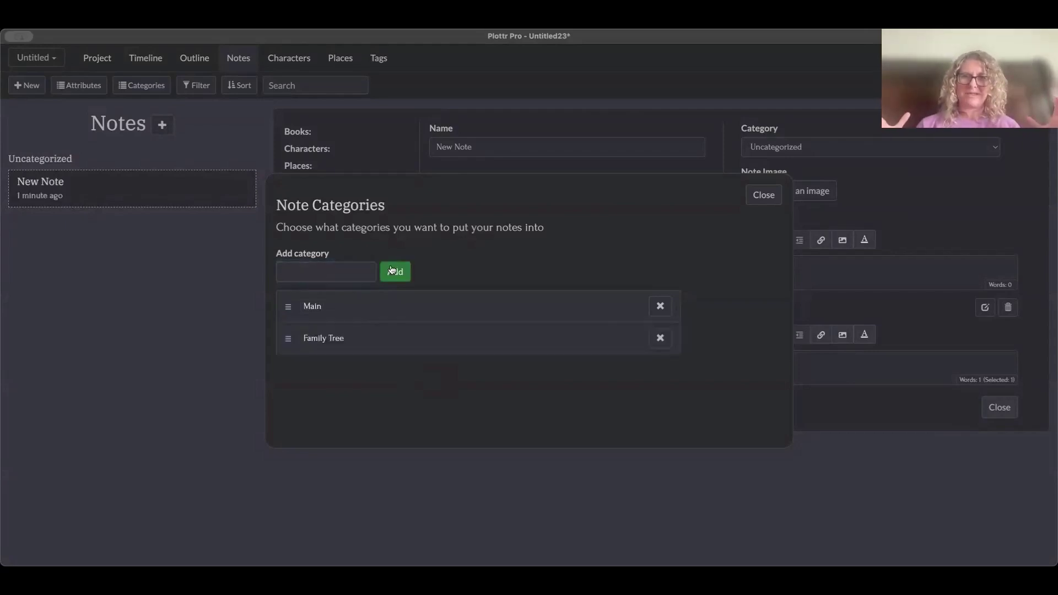
click(334, 275)
text(Pre-Writing)
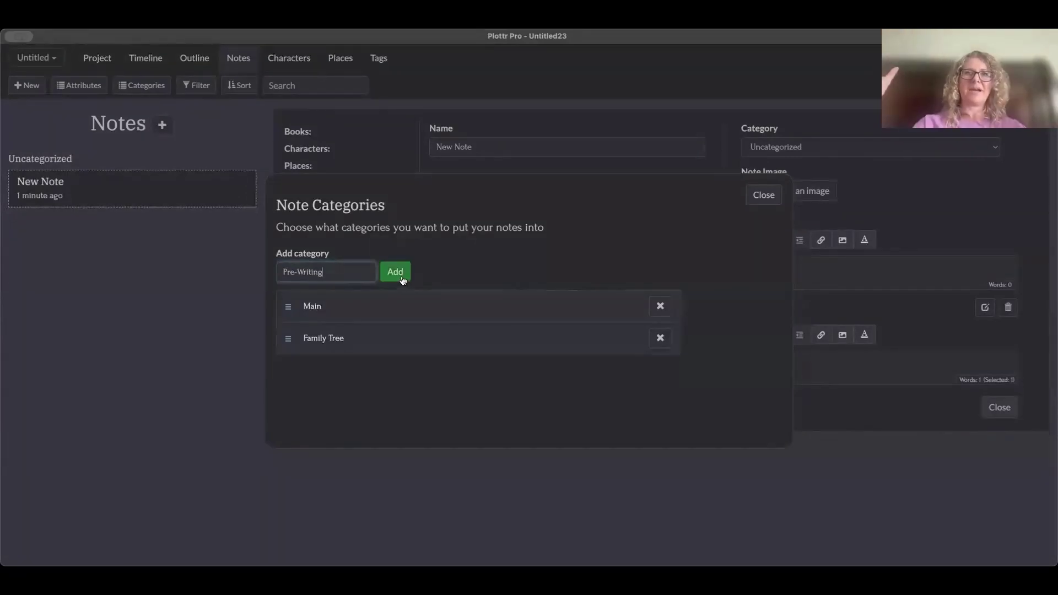
click(402, 279)
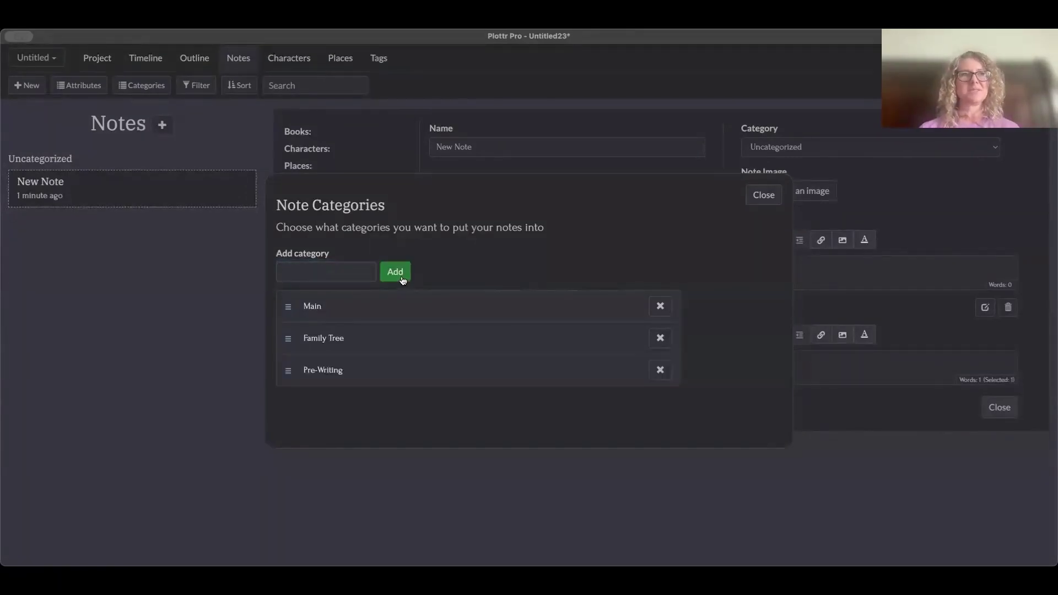
click(341, 267)
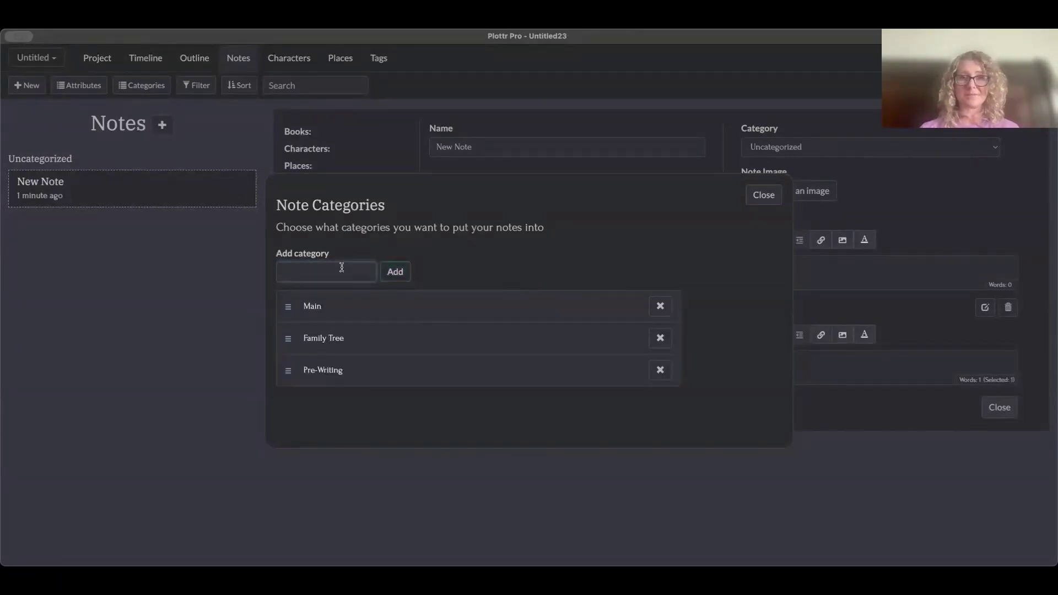
text(Magi)
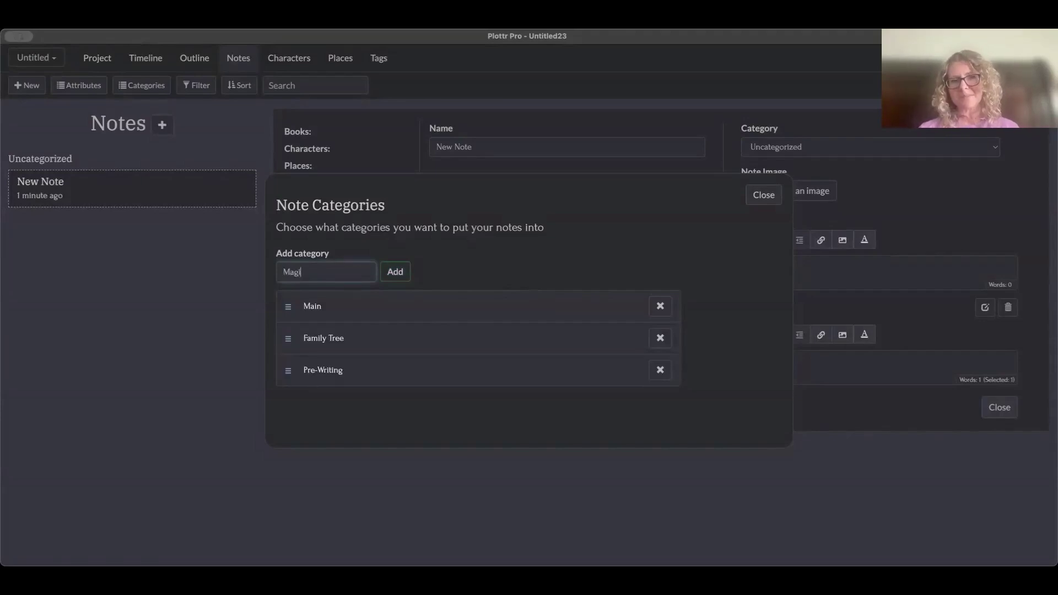
text(c Systems)
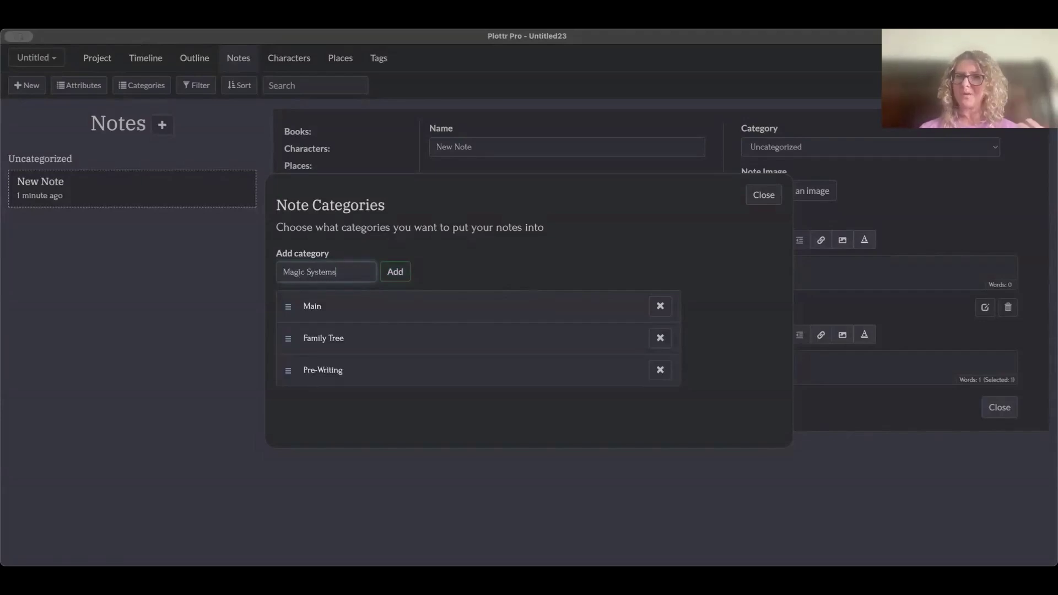
key(Return)
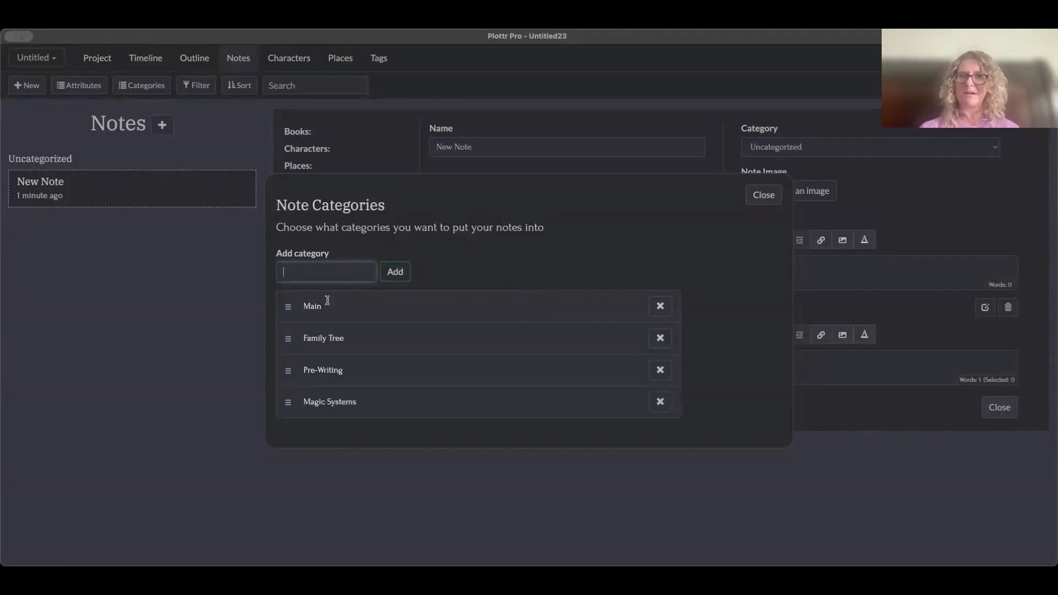
Rename the Main note category to 'Research'
click(327, 305)
double_click(327, 303)
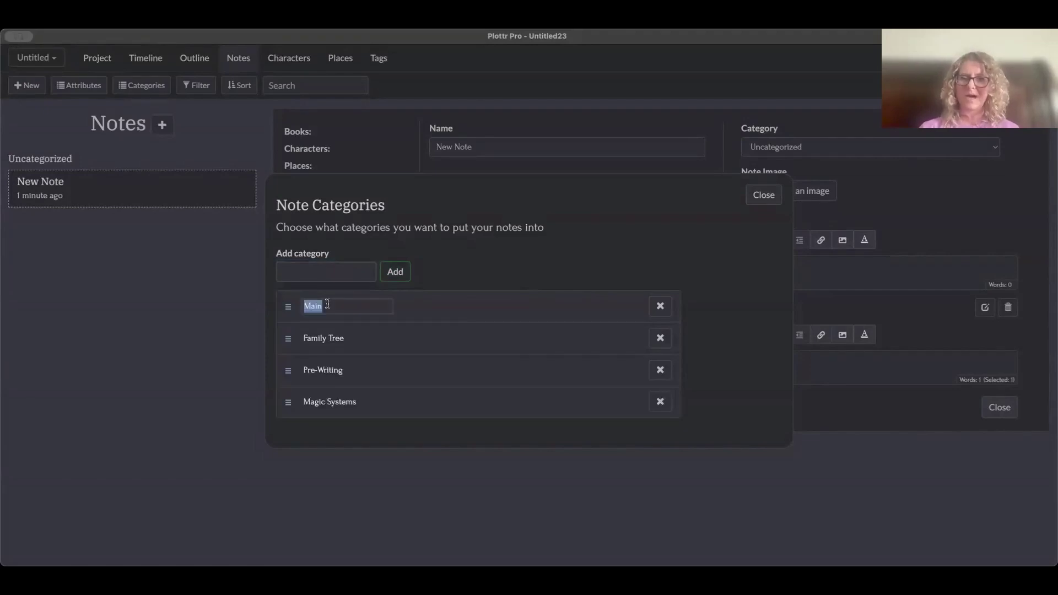
text(Research)
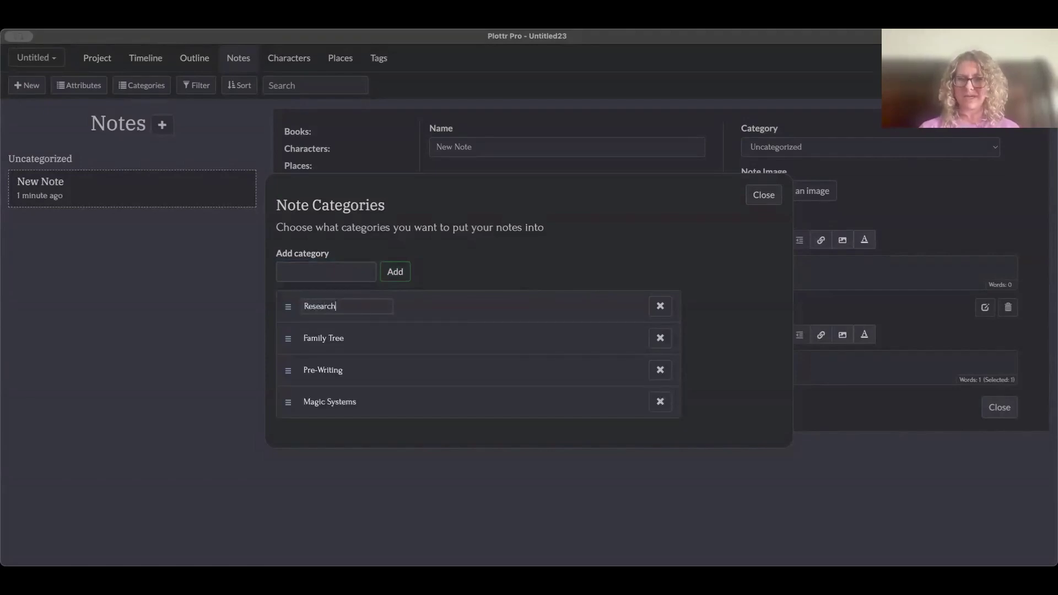
key(Return)
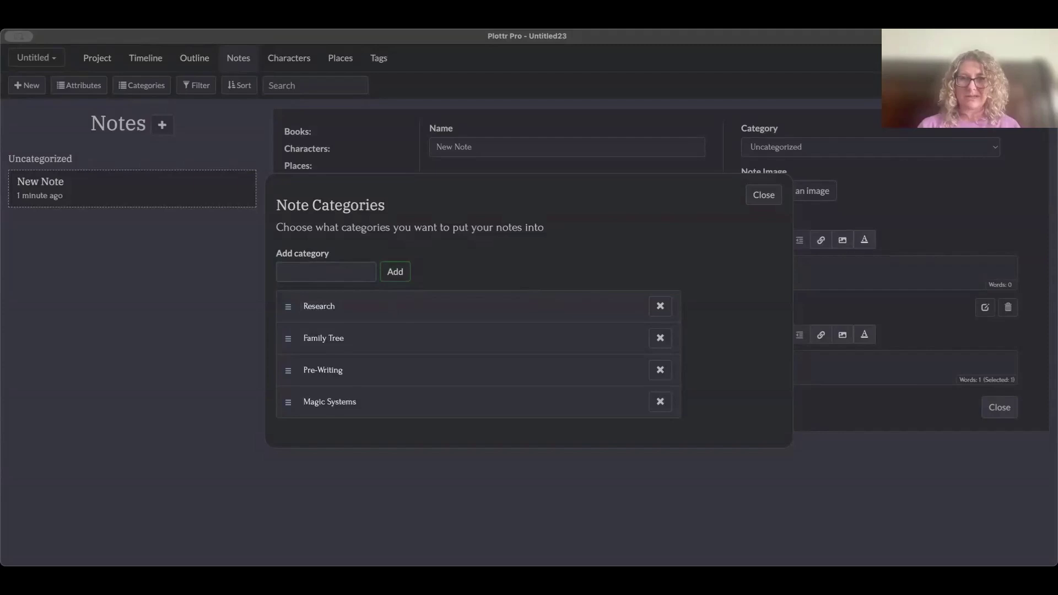
Assign New Note to the Research category
click(758, 197)
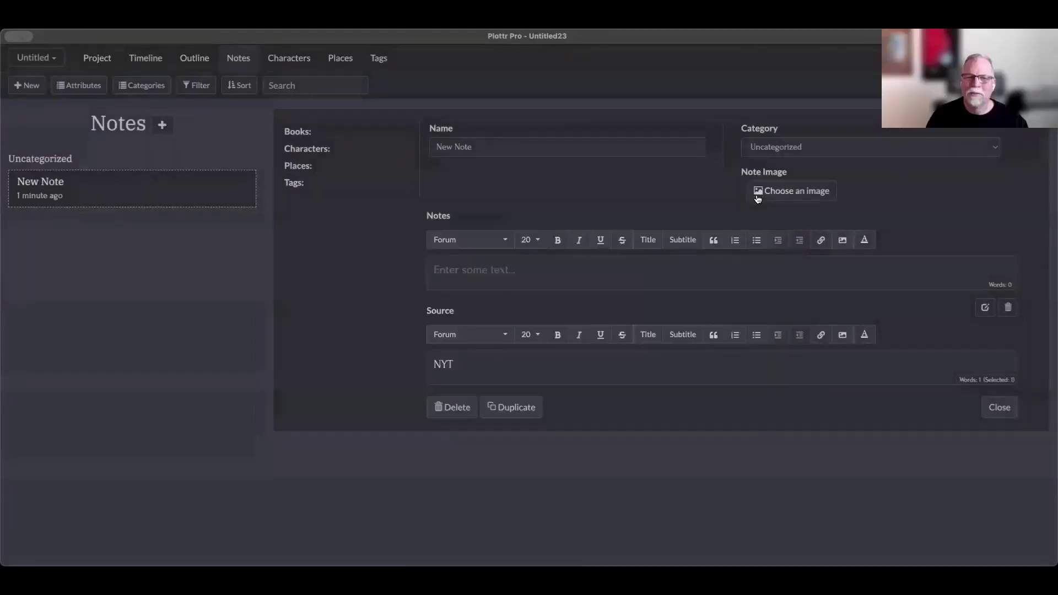
click(785, 147)
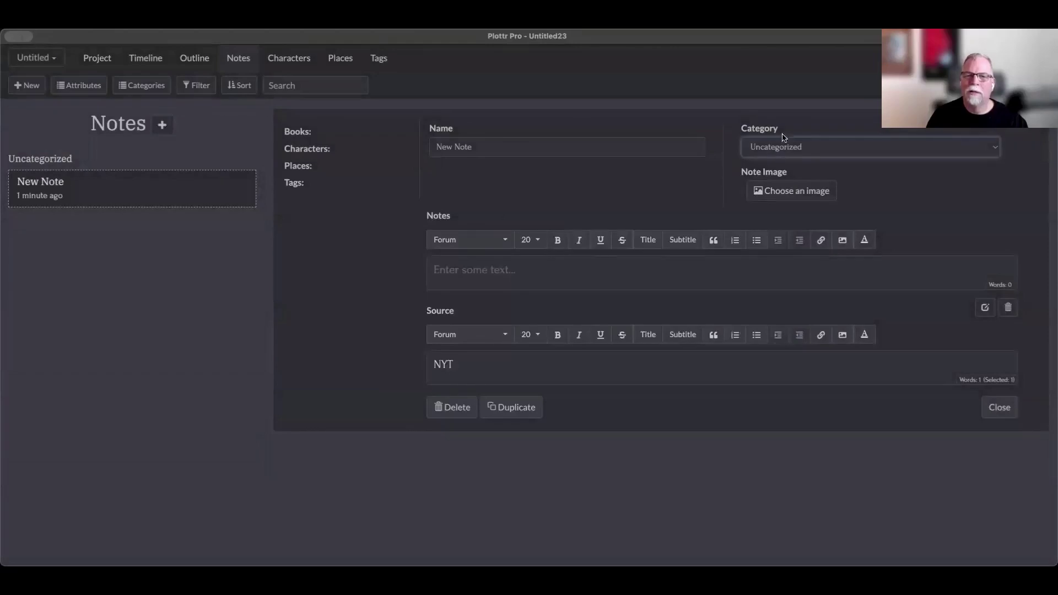
click(785, 94)
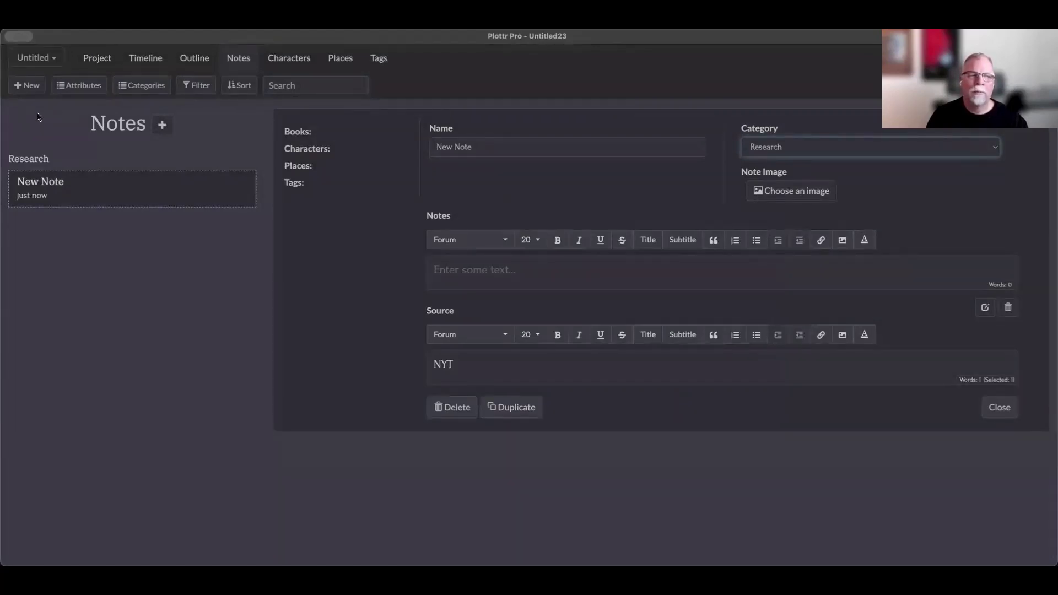
Create another note named 'Poison'
click(25, 87)
click(497, 150)
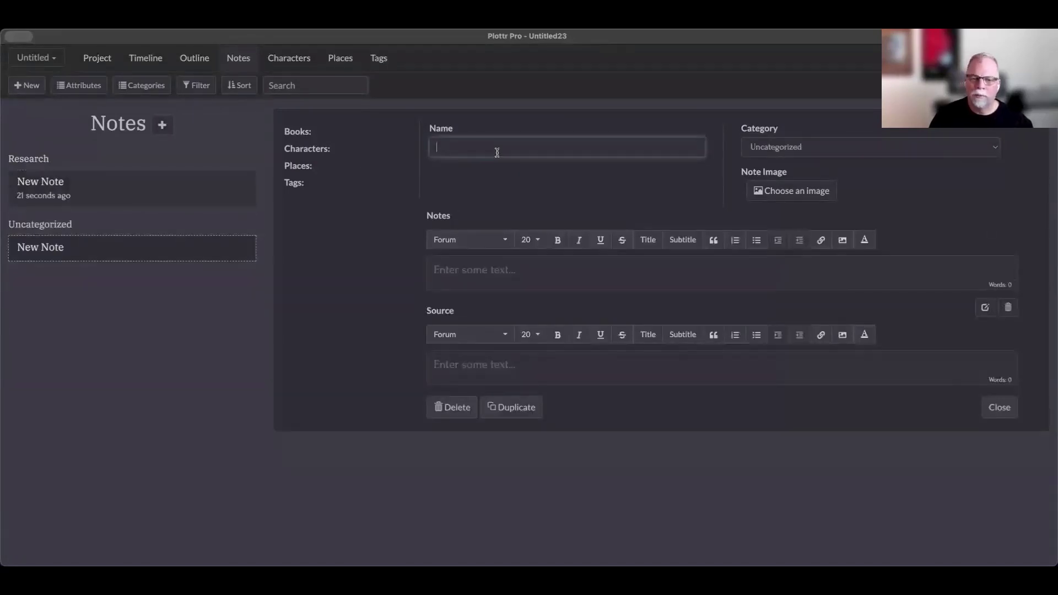
text(Poison)
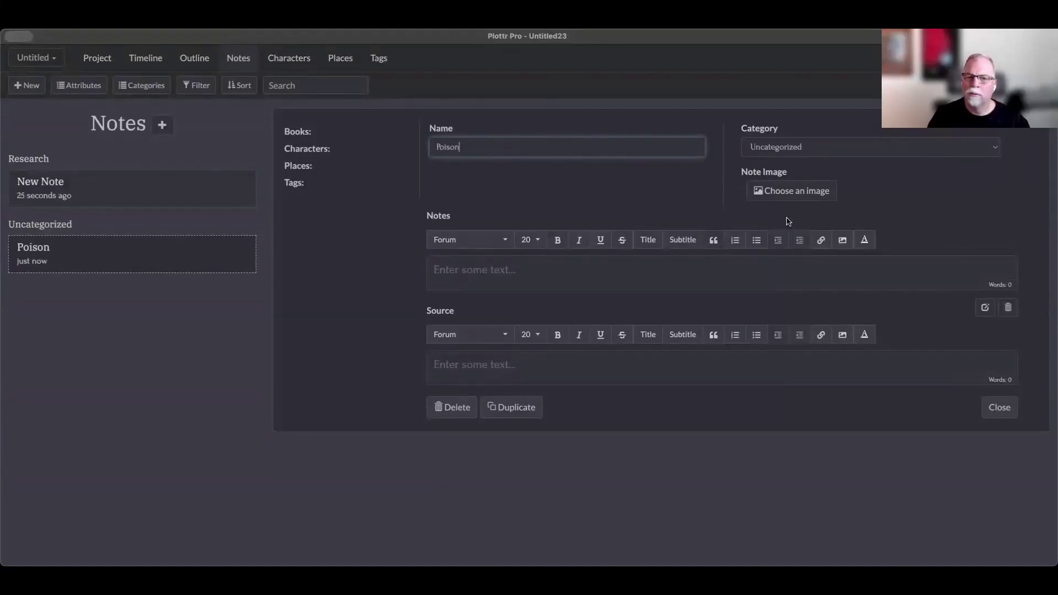
Upload the green smoking bottle picture as the Poison note's image
click(810, 195)
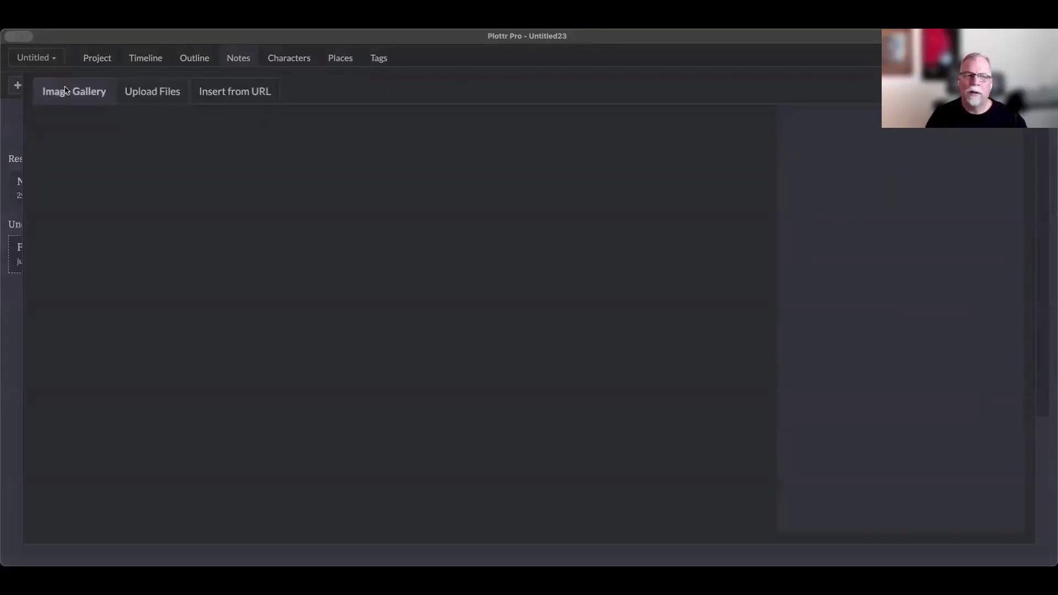
click(156, 97)
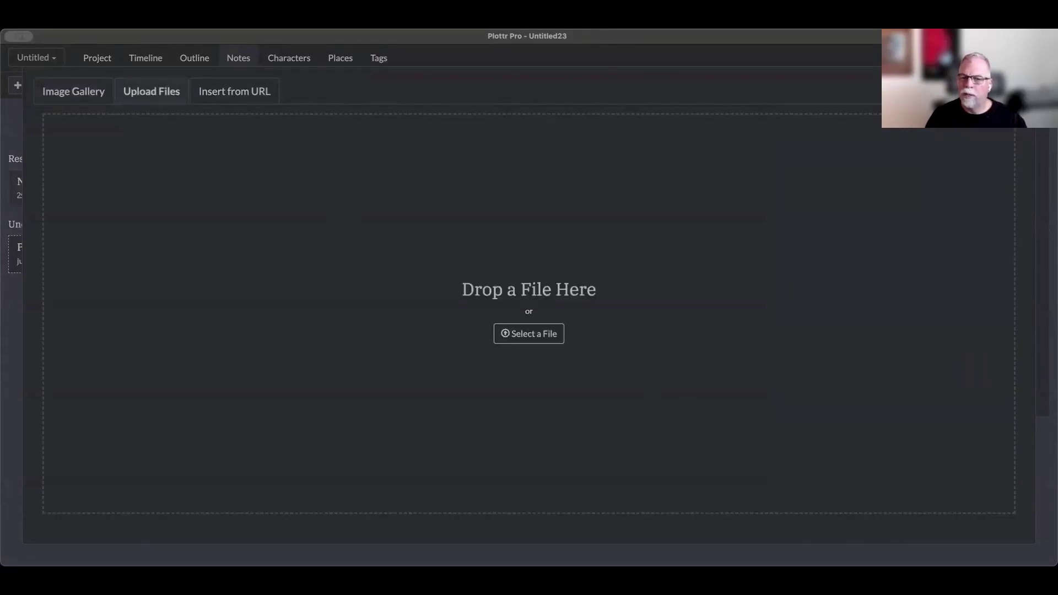
drag(992, 557, 581, 332)
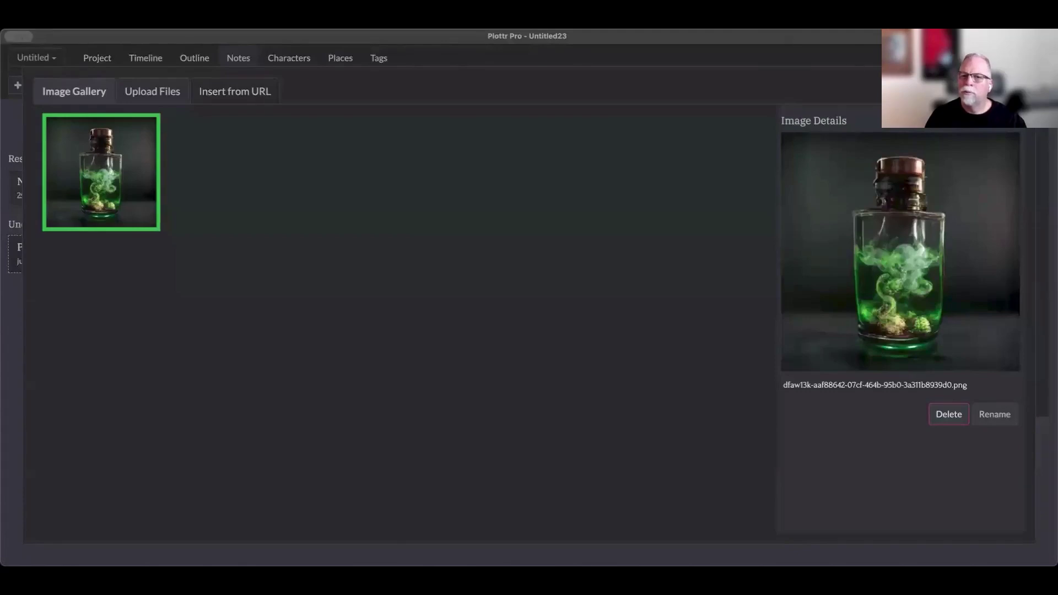
key(Escape)
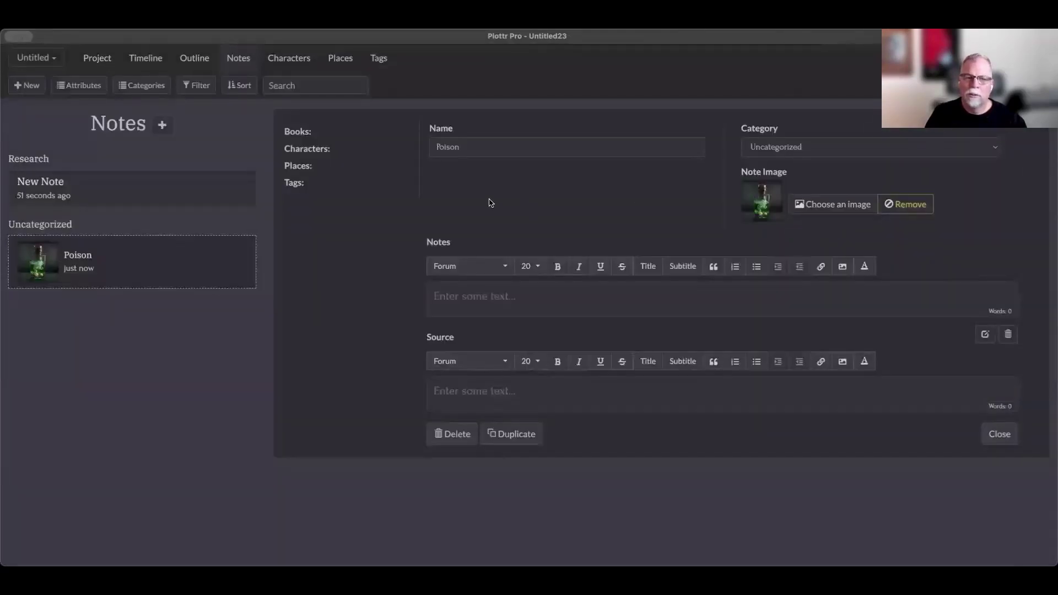
File Poison under Magic Systems and enter 'Poison Control Center' as its source
click(843, 146)
click(843, 132)
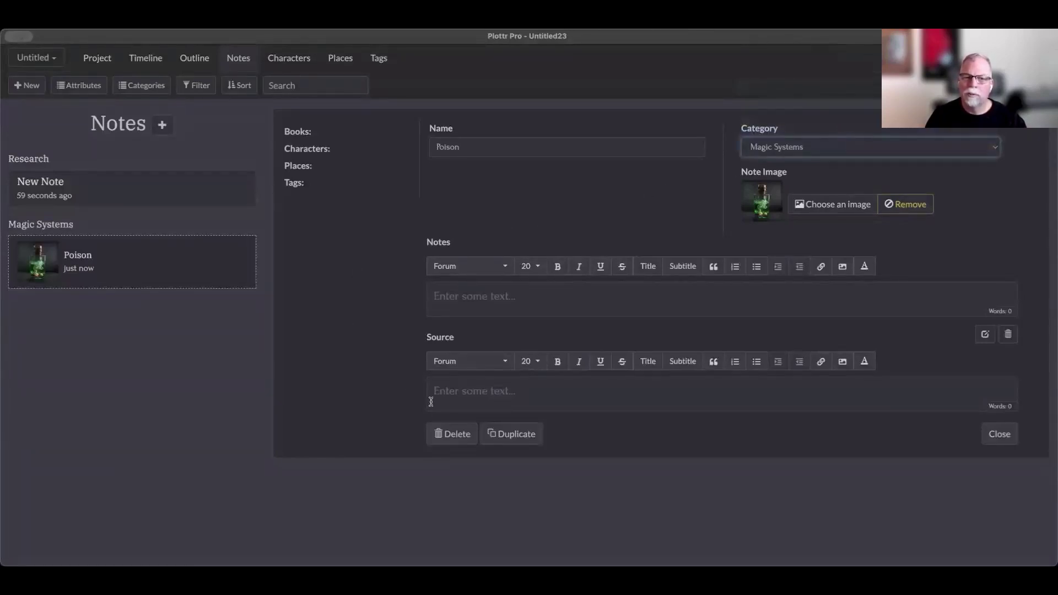
click(466, 392)
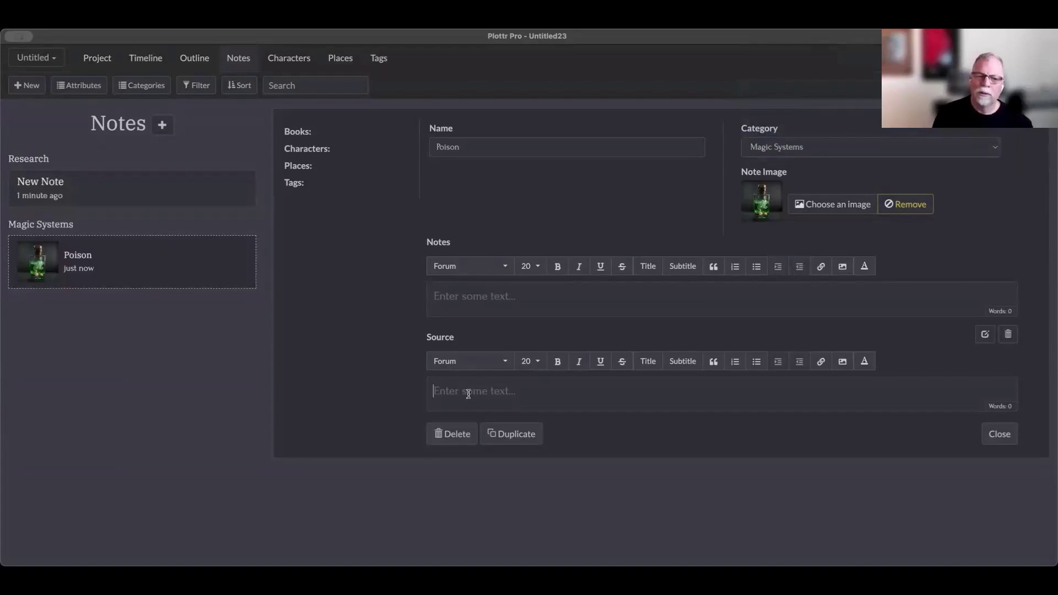
text(Poi)
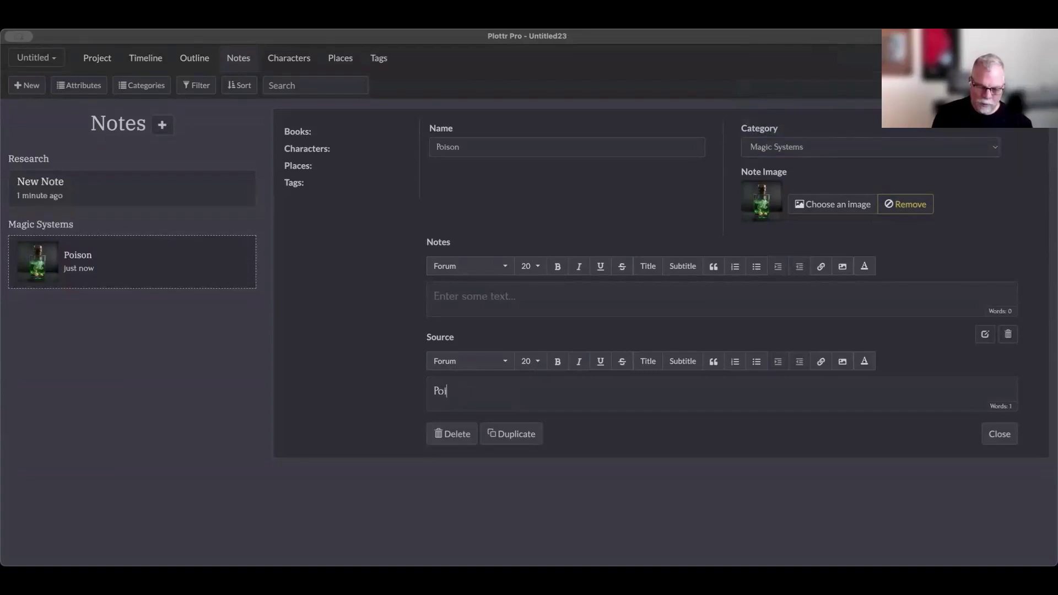
text(soin Cure)
key(BackSpace)
key(BackSpace)
key(BackSpace)
key(BackSpace)
key(BackSpace)
key(BackSpace)
key(BackSpace)
key(BackSpace)
key(BackSpace)
key(BackSpace)
text(i)
key(BackSpace)
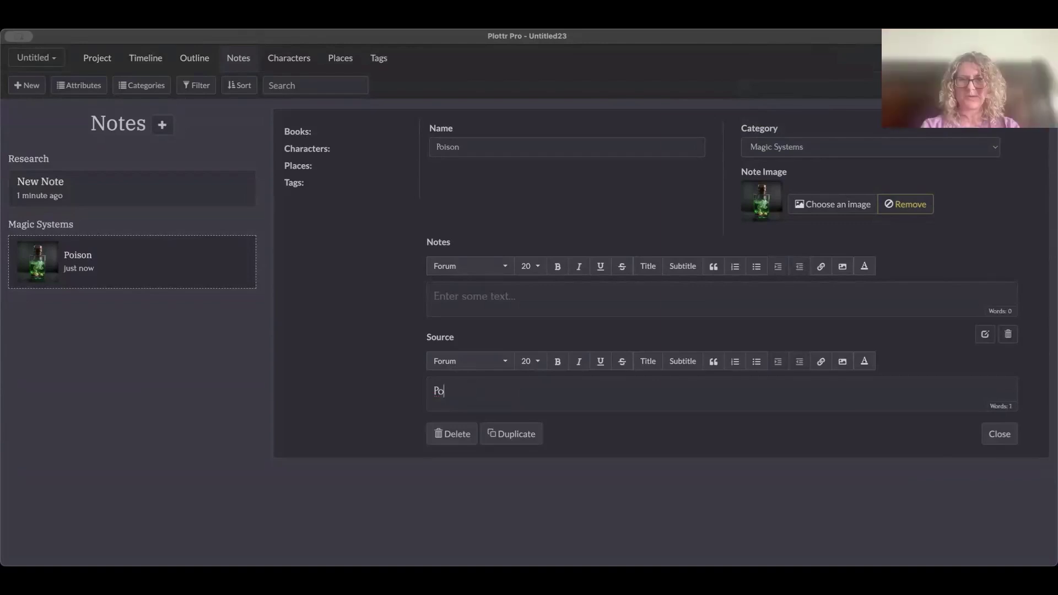
text(ison Cont)
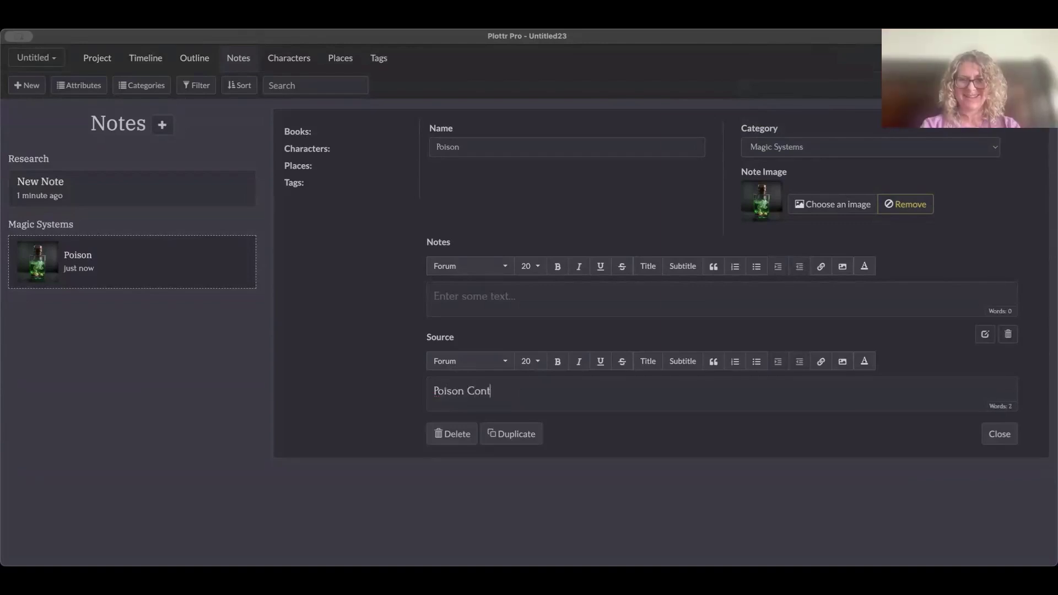
text(rol Center)
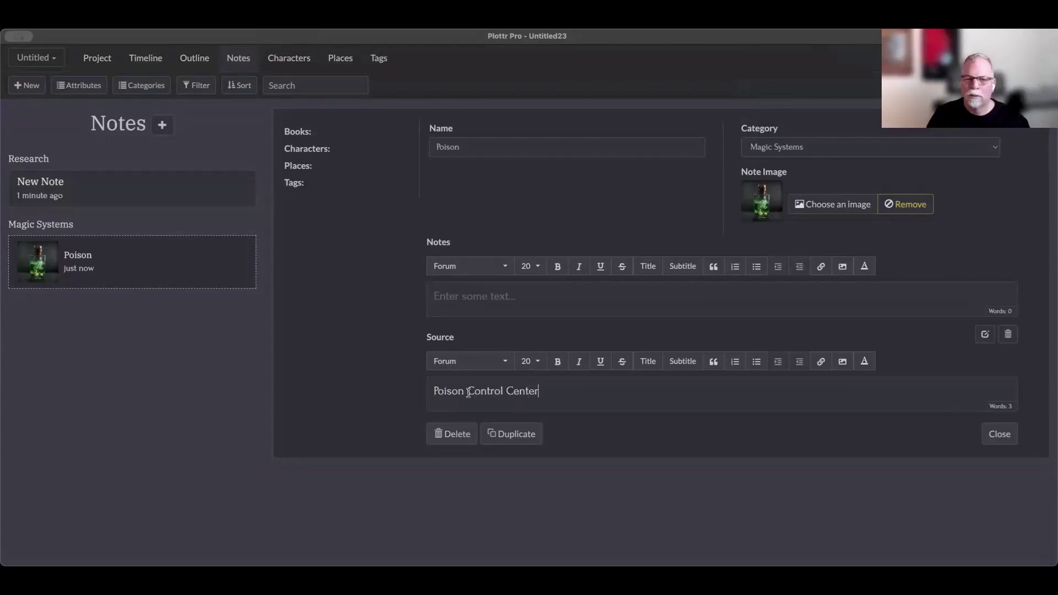
Link the 'Poison Control Center' source text to website.com
drag(547, 391, 433, 386)
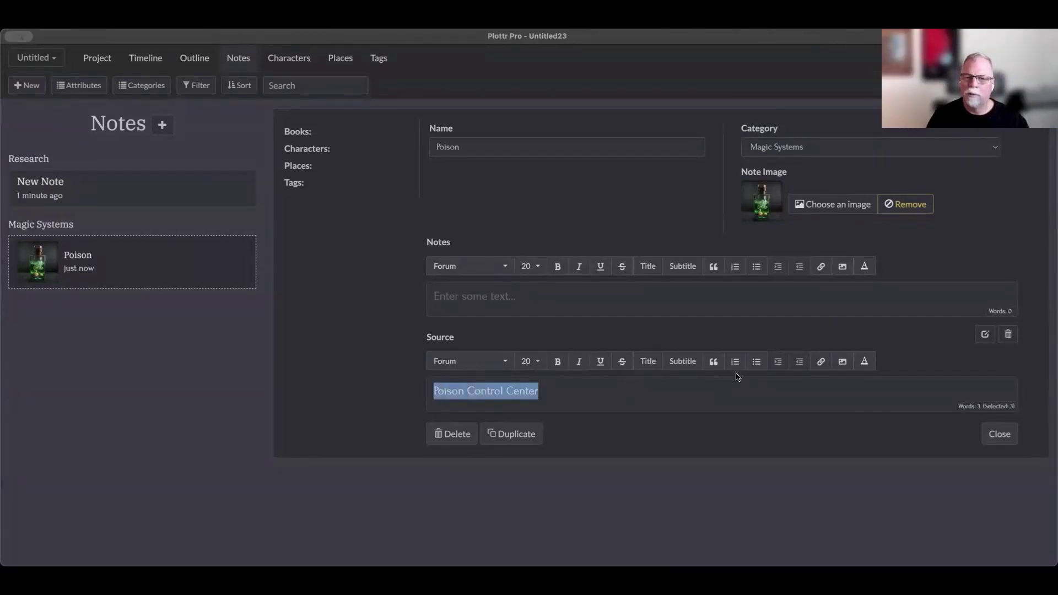
click(820, 362)
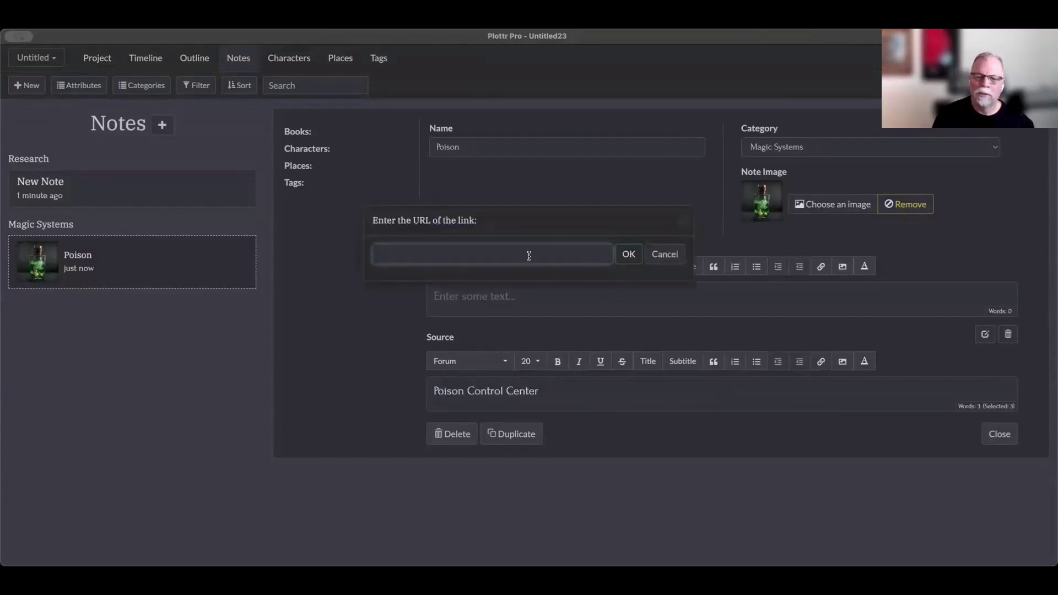
text(website.com)
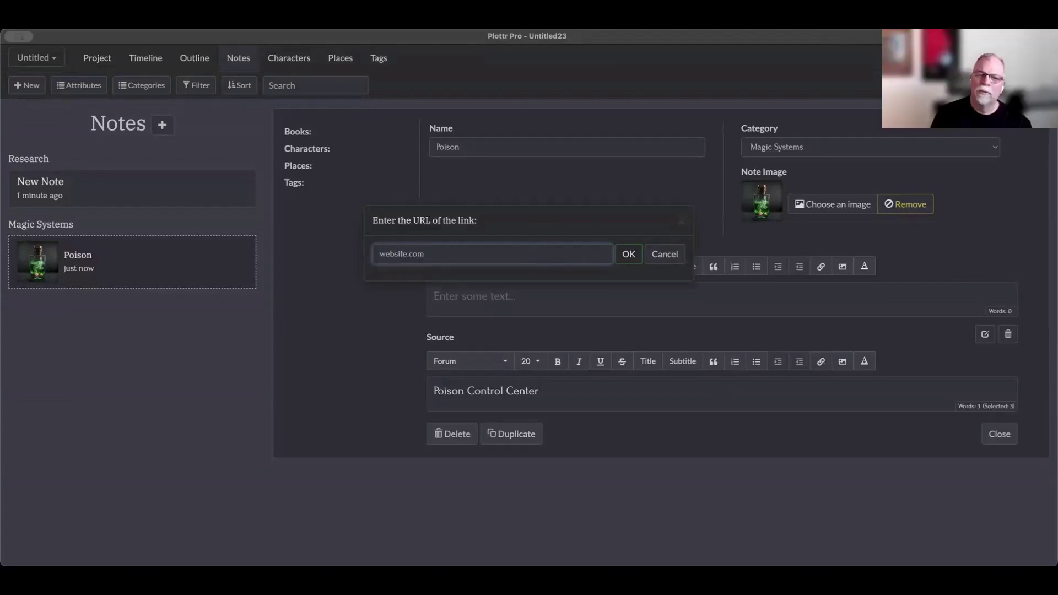
key(Return)
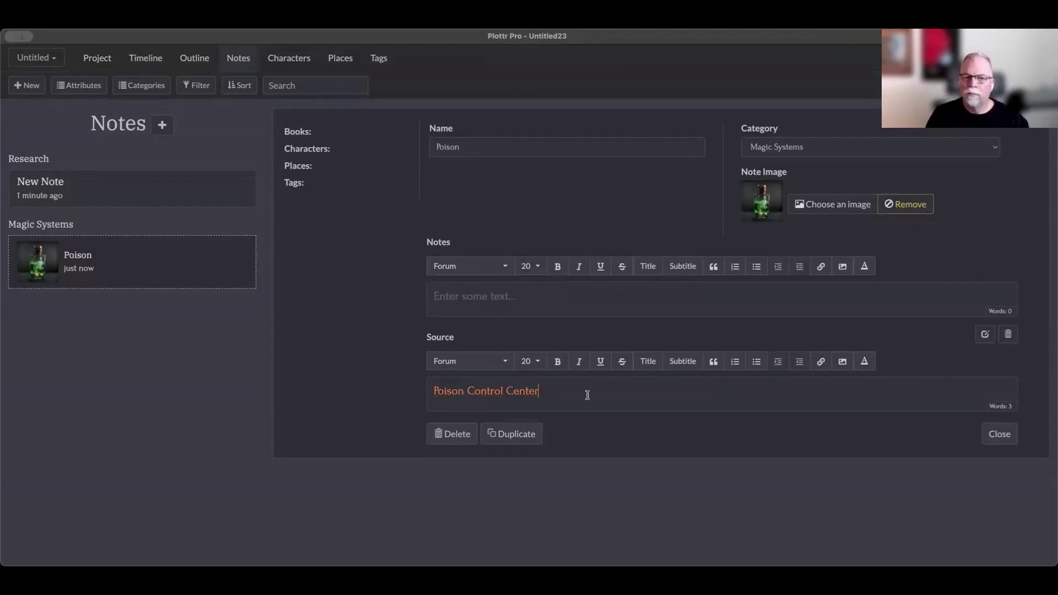
Write 'No cure. You are dead.' in the Poison note's Notes area
click(486, 296)
text(No cure. You are dead.)
key(Return)
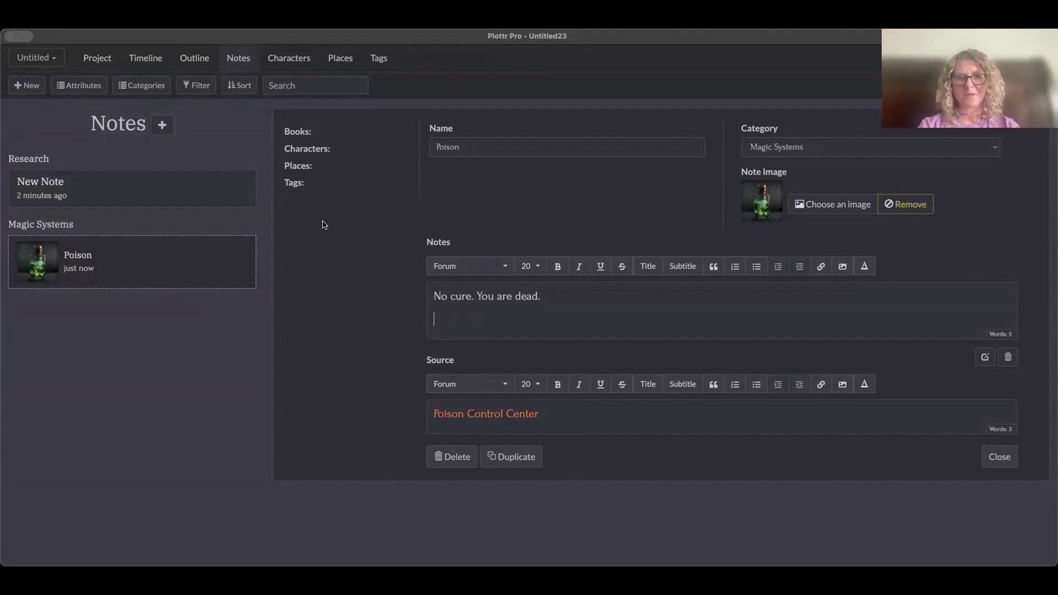
Retitle the untitled book to 'Book One' from the series overview
click(319, 133)
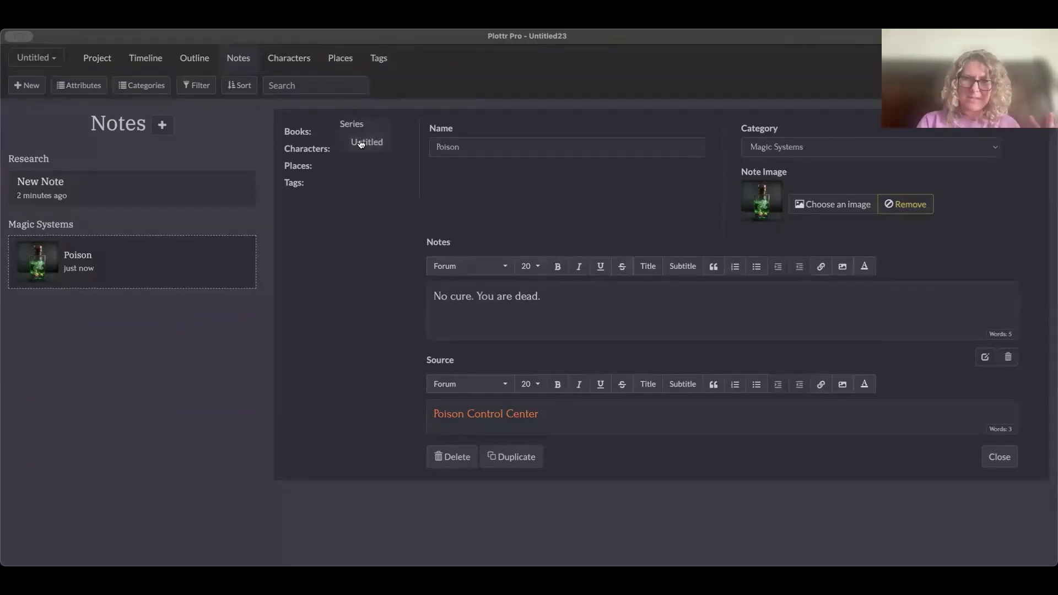
click(100, 58)
click(98, 347)
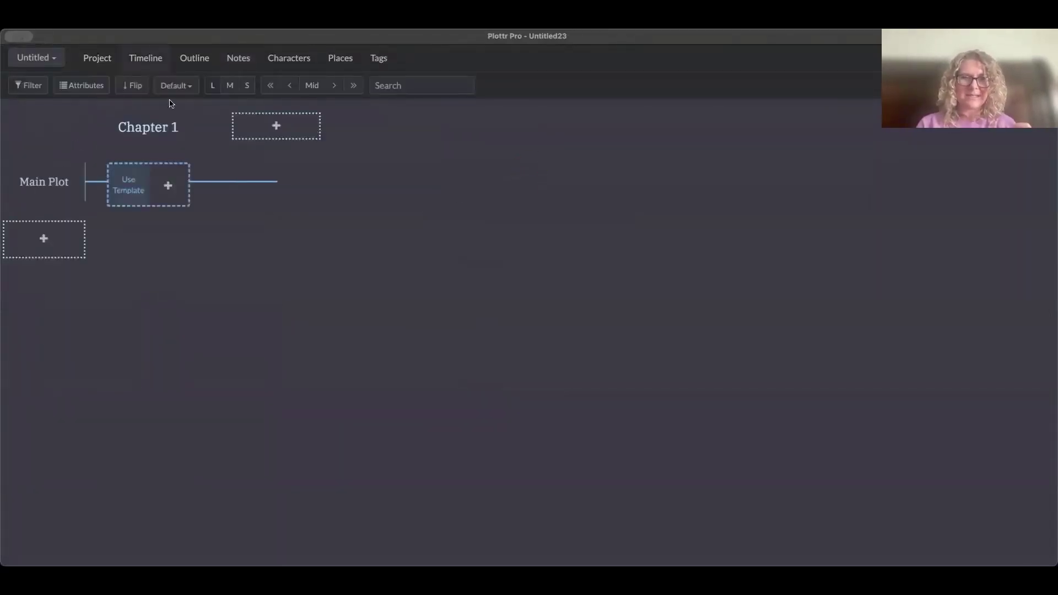
click(100, 57)
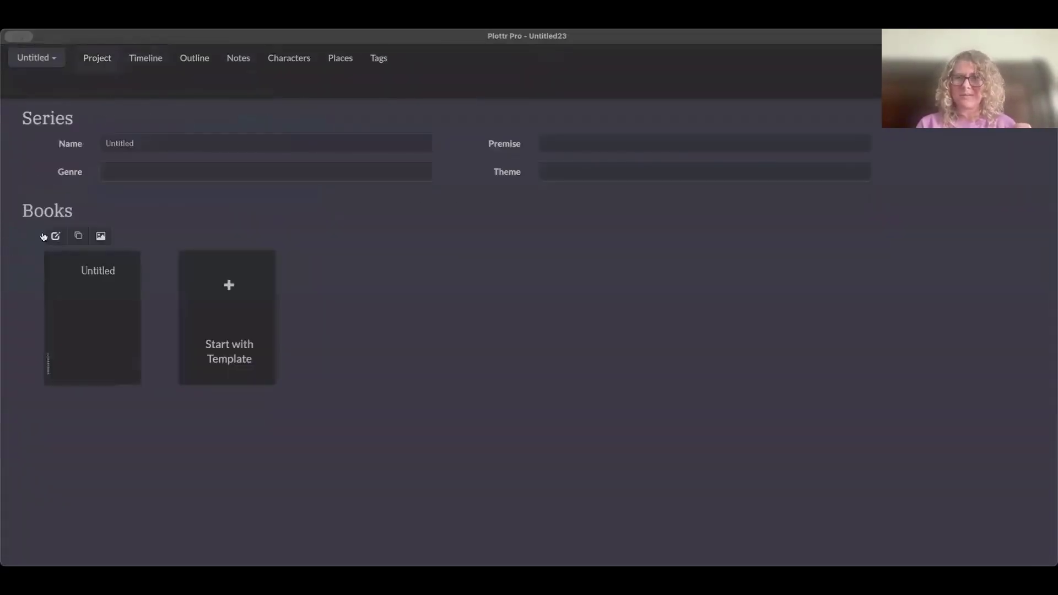
click(56, 242)
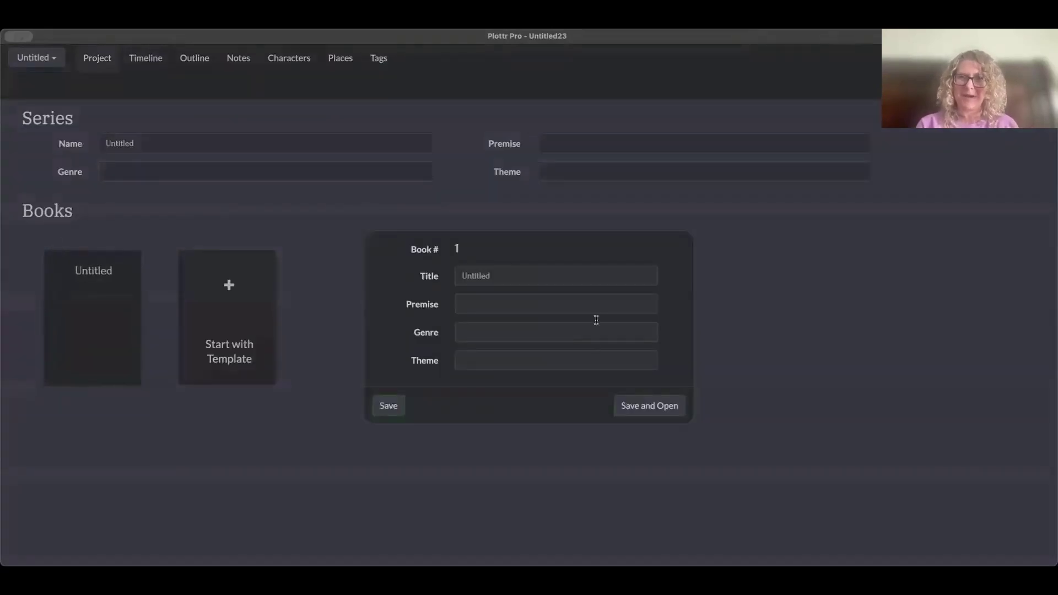
double_click(541, 281)
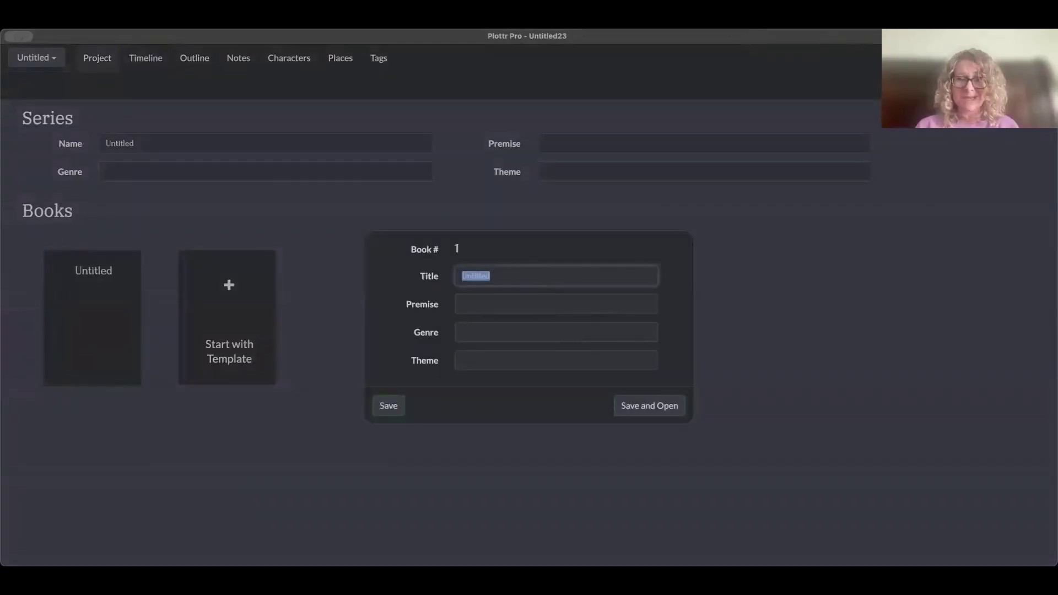
text(Book One)
key(Return)
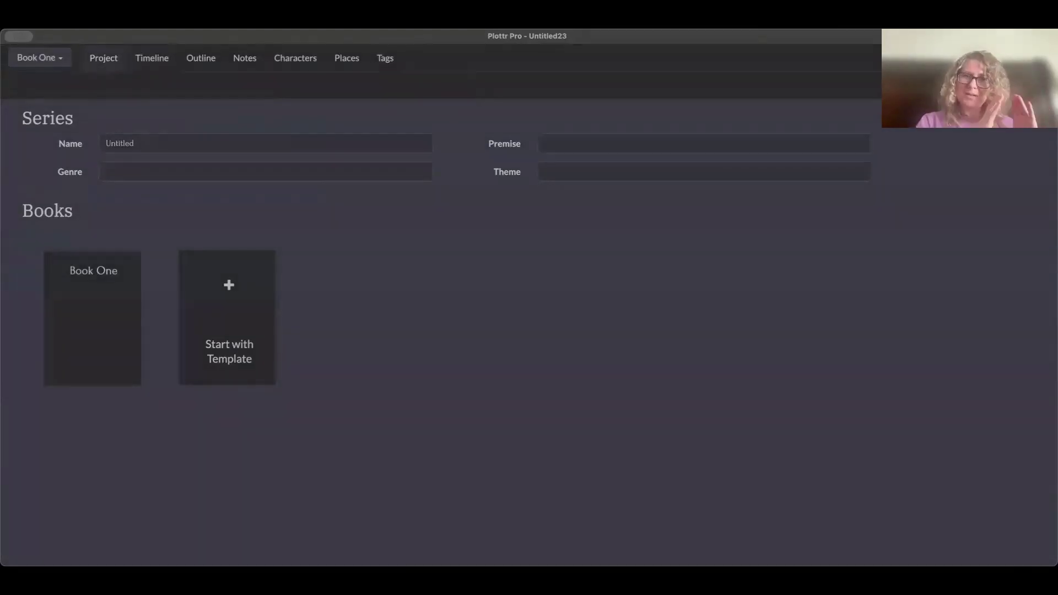
Add a second book titled 'Book 2' to the series
click(245, 291)
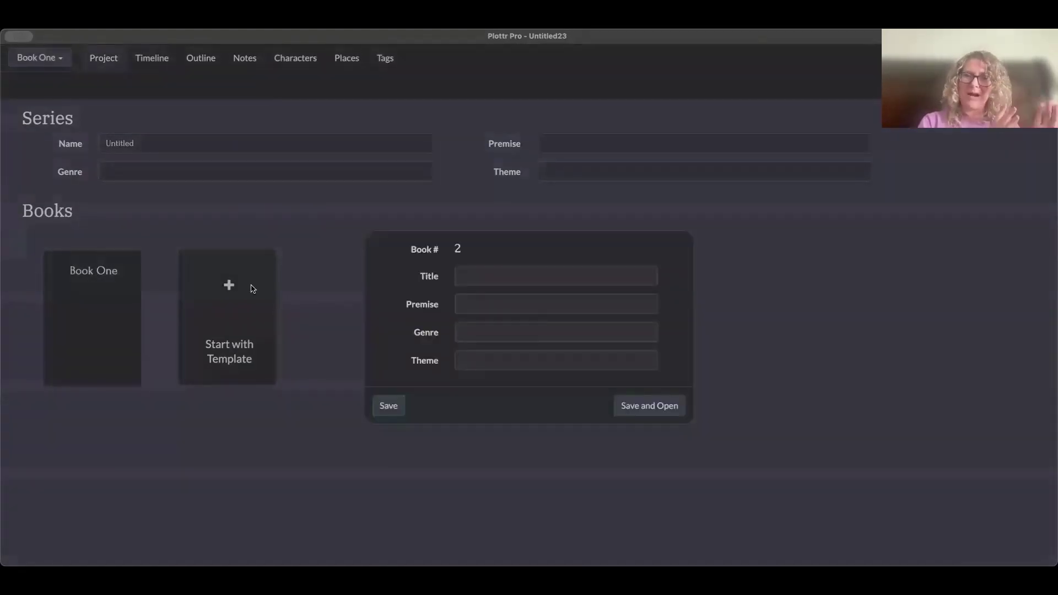
click(513, 277)
text(Book 2)
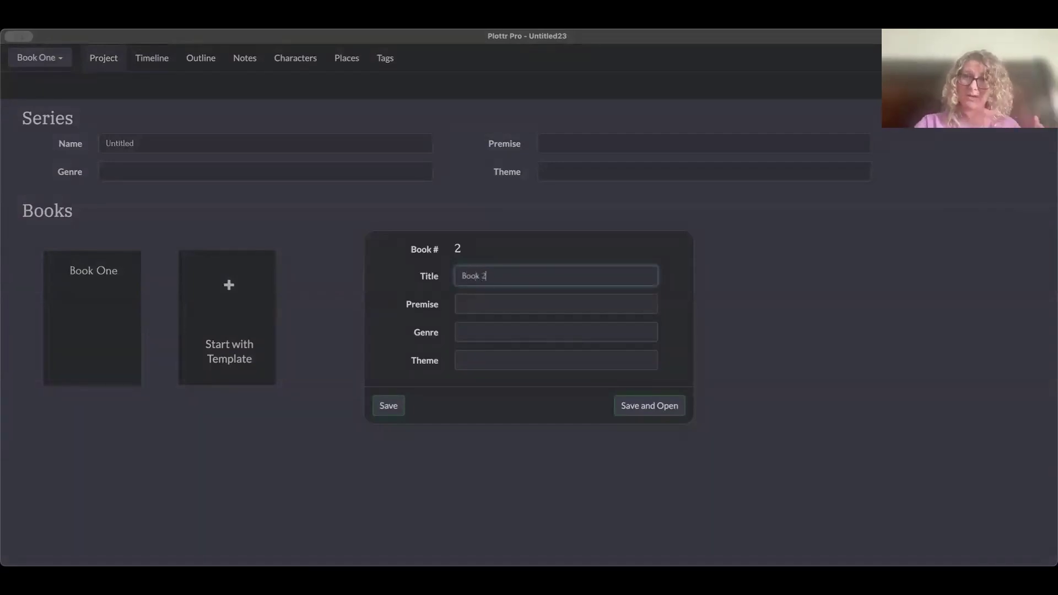
click(389, 411)
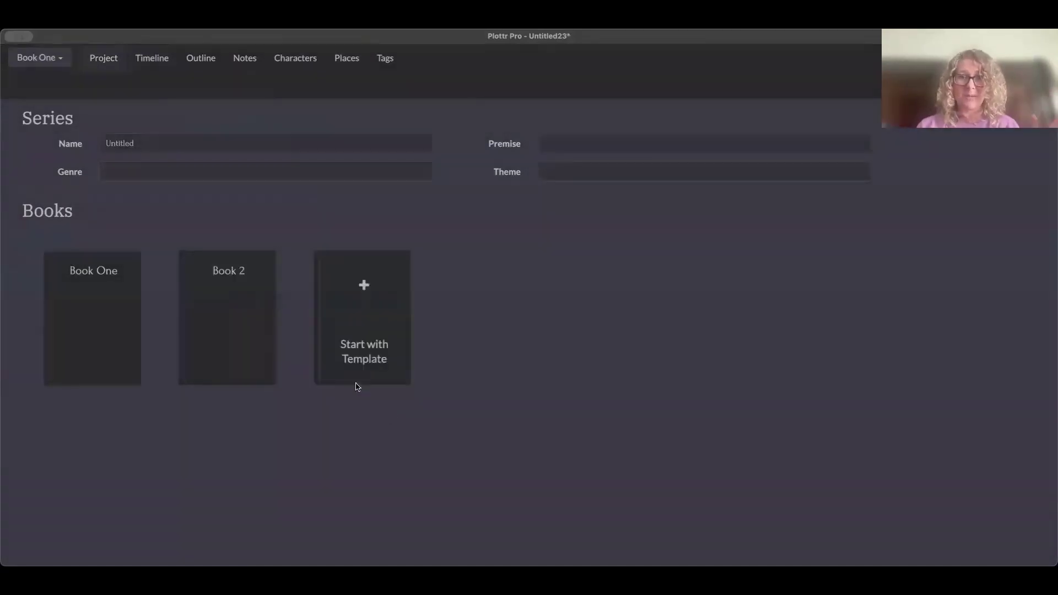
Tie the Poison note to Book One
click(245, 58)
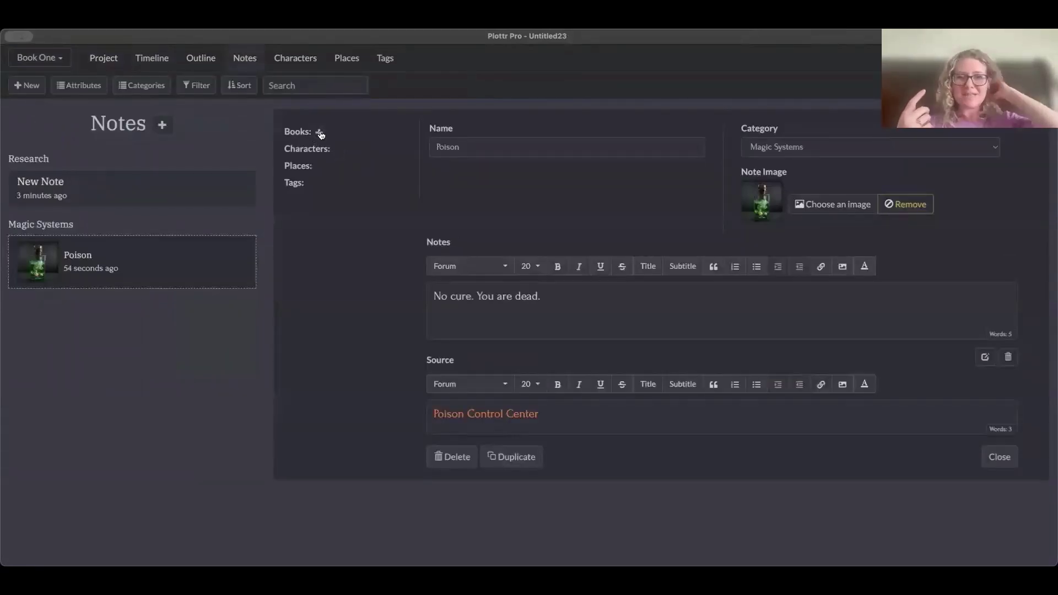
click(319, 132)
click(380, 136)
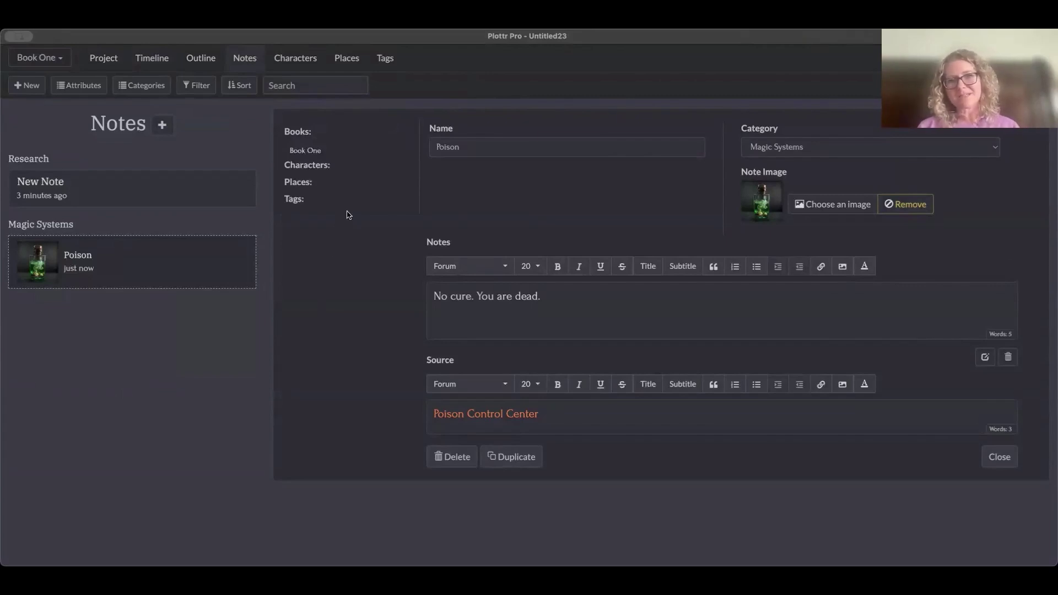
Create a new character named 'Bob the Builder' on the Characters page
click(338, 166)
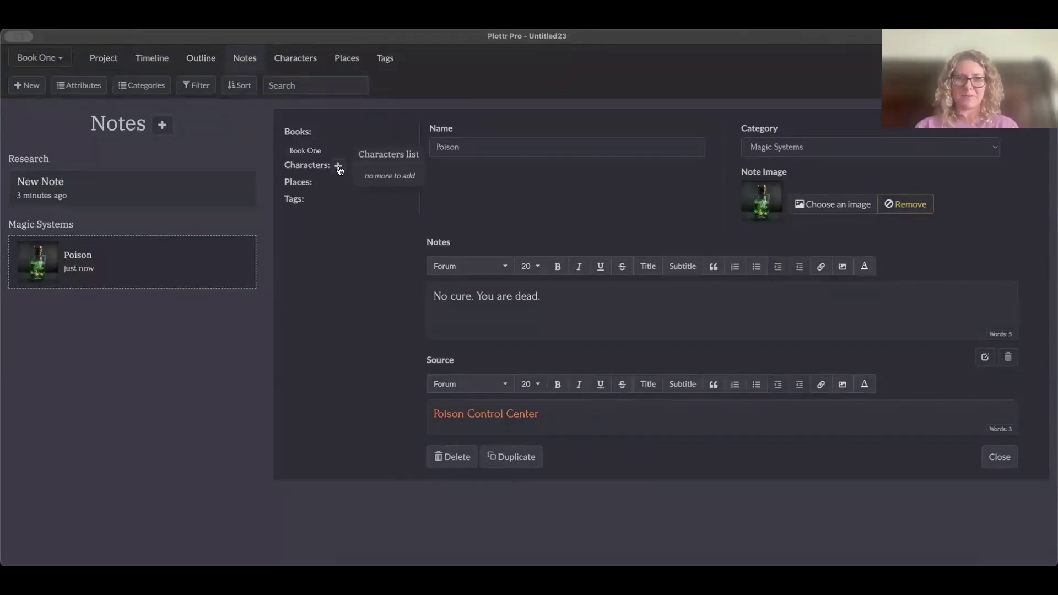
click(296, 65)
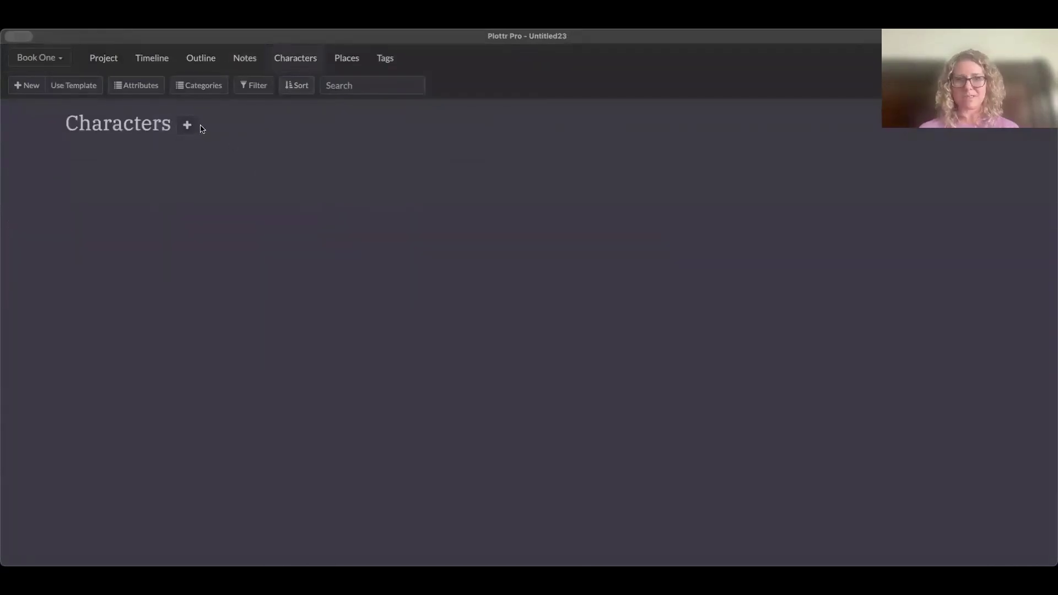
click(188, 125)
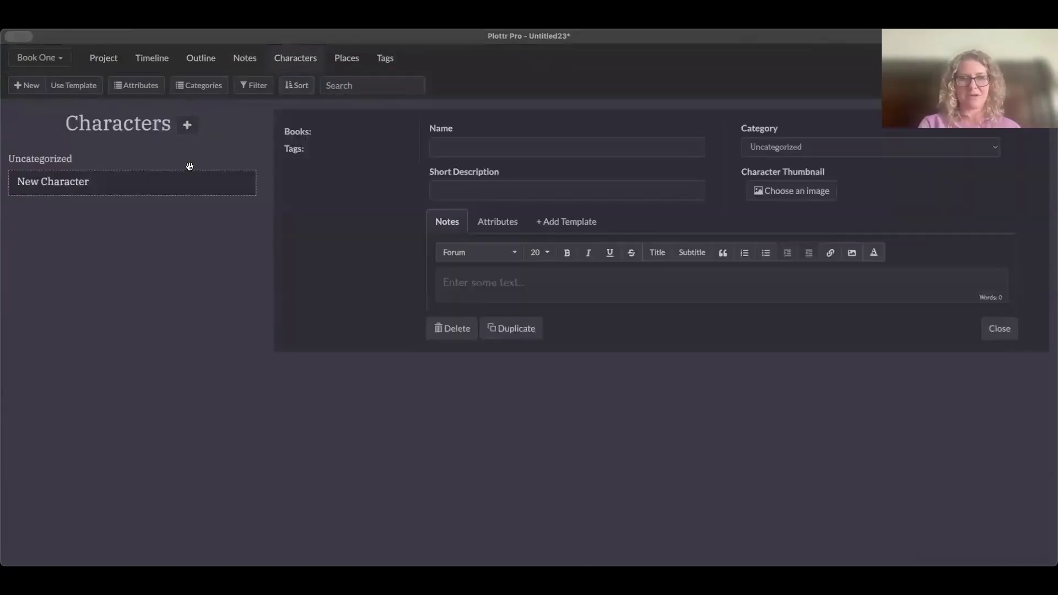
click(480, 145)
text(Bob the Builder)
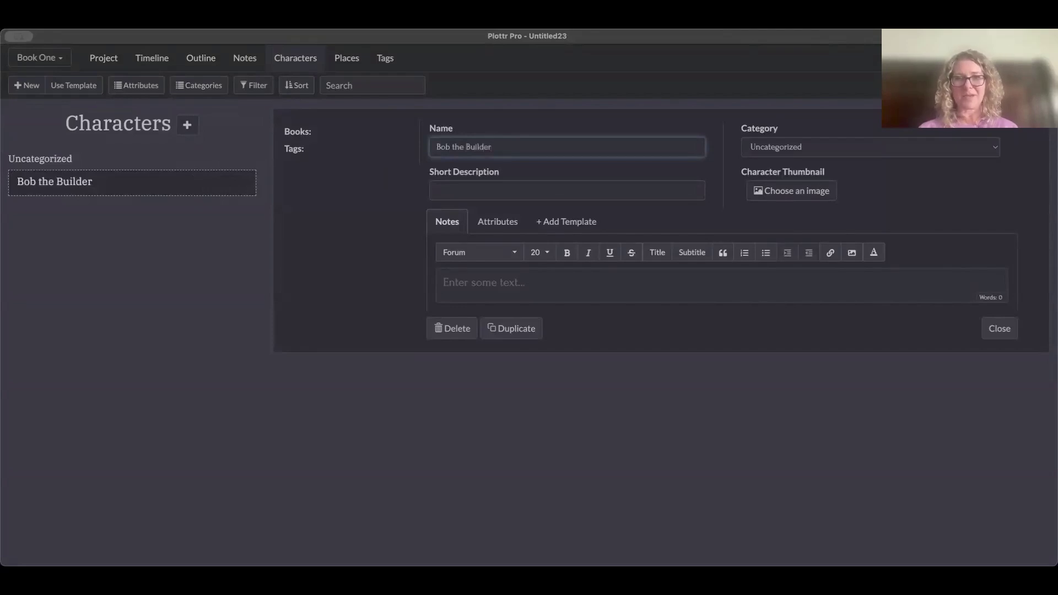
key(Return)
Back on the Poison note, link it to the character Bob the Builder
click(242, 65)
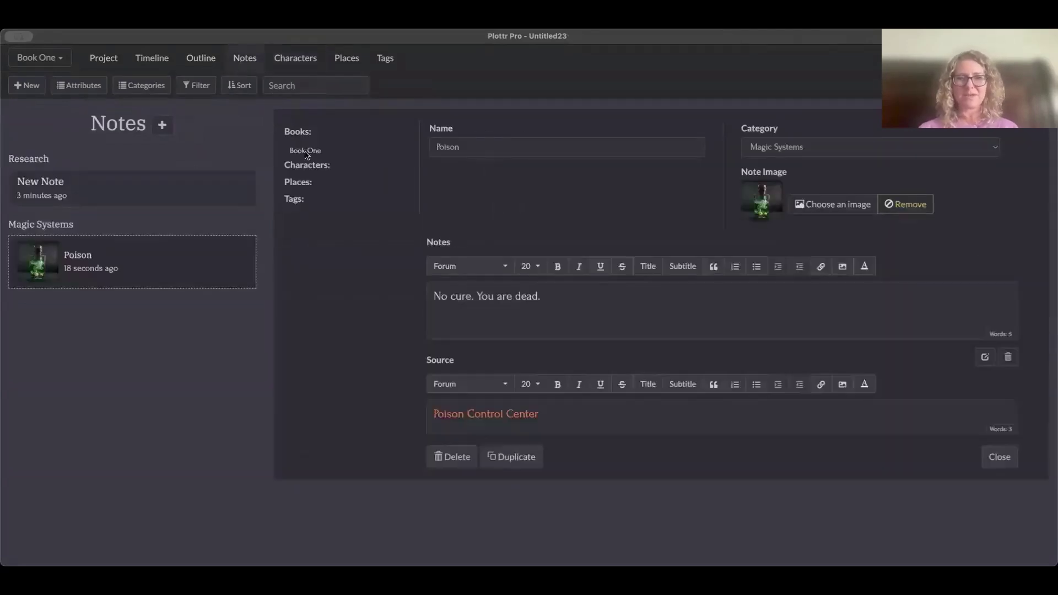
click(339, 166)
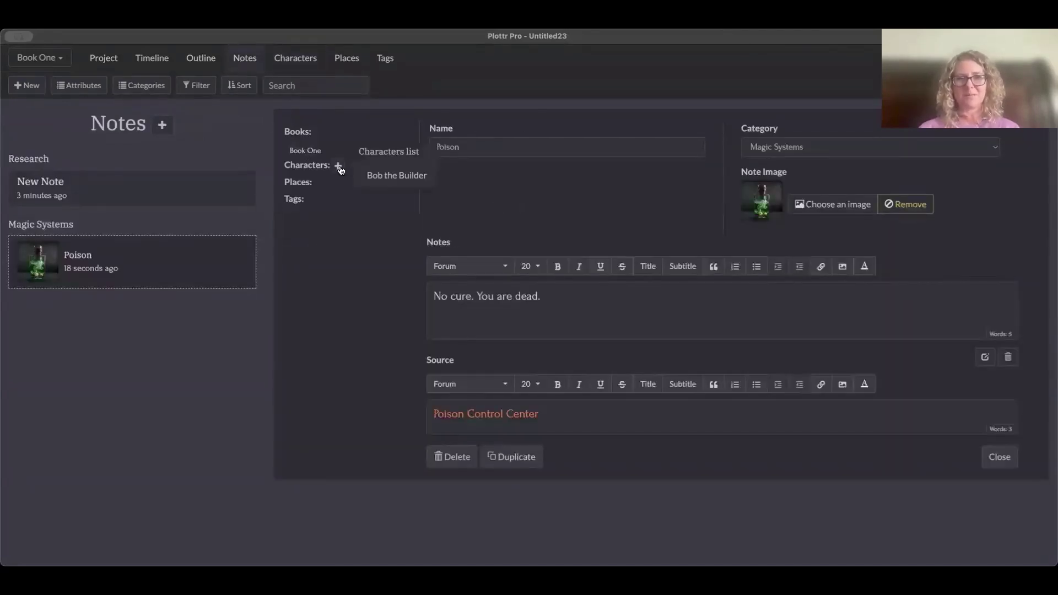
click(397, 175)
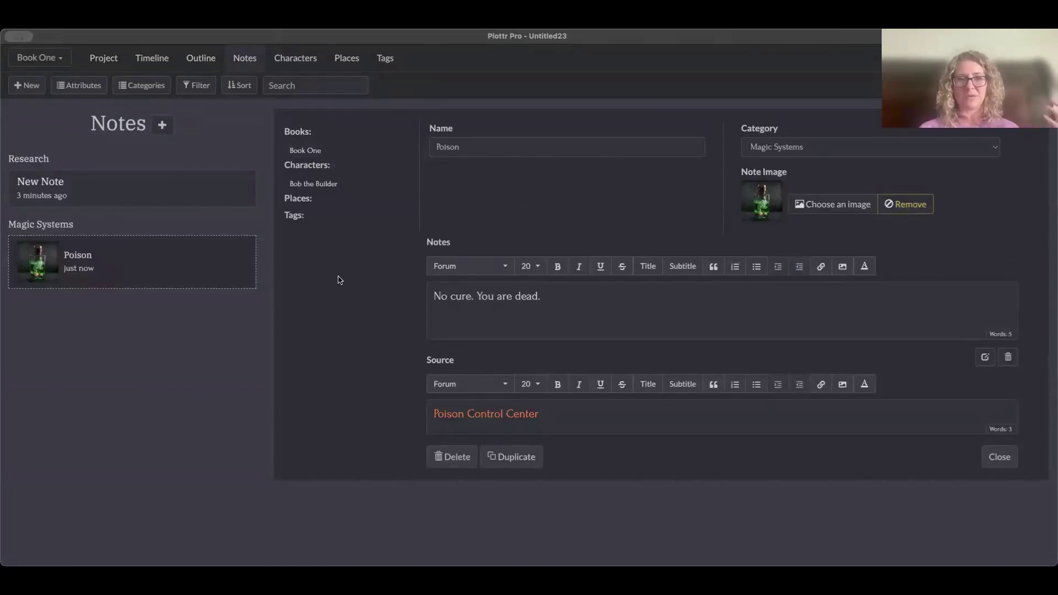